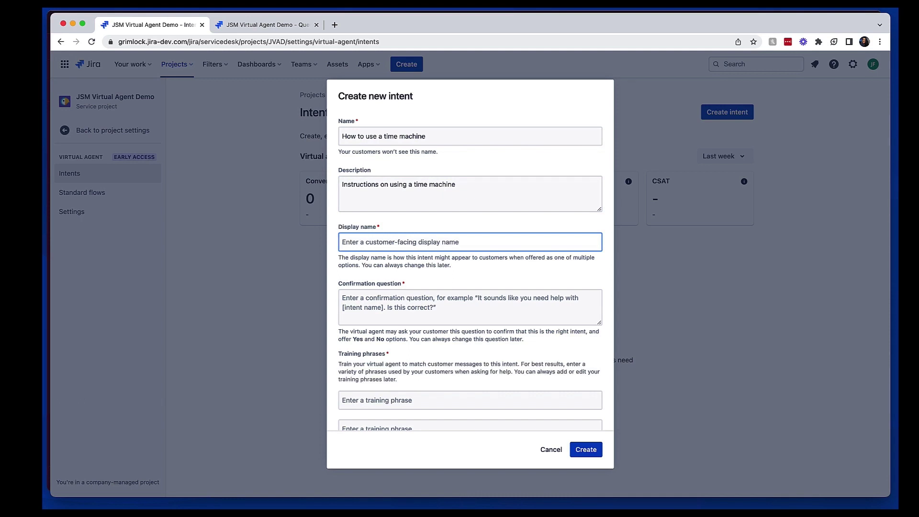
Step: Set the display name to "Time machine instructions" and the confirmation question to "Sounds like you are trying to go back in time, is that correct?"
type("Time mac")
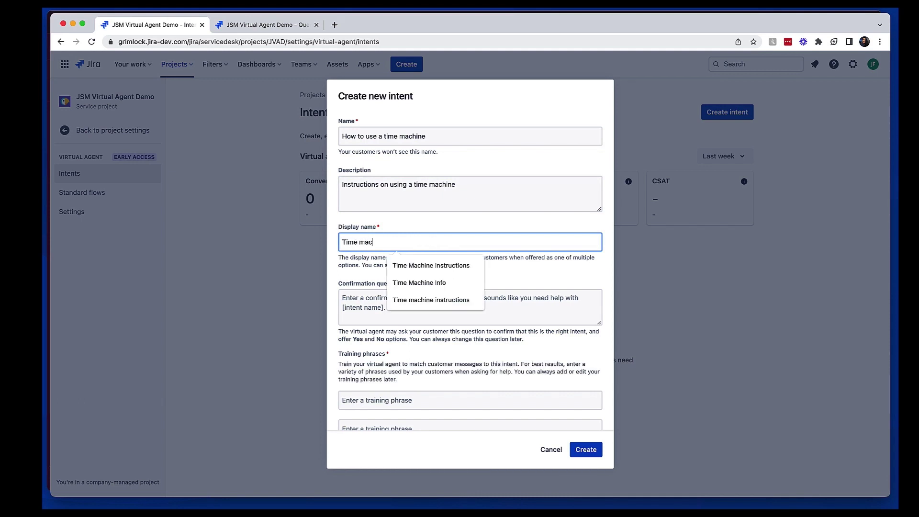
type("hine instructions")
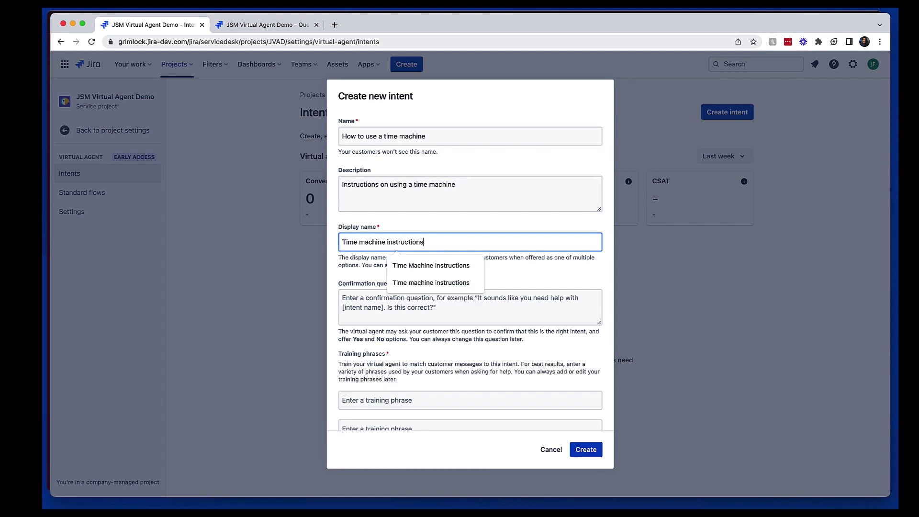
key("Tab")
type("So")
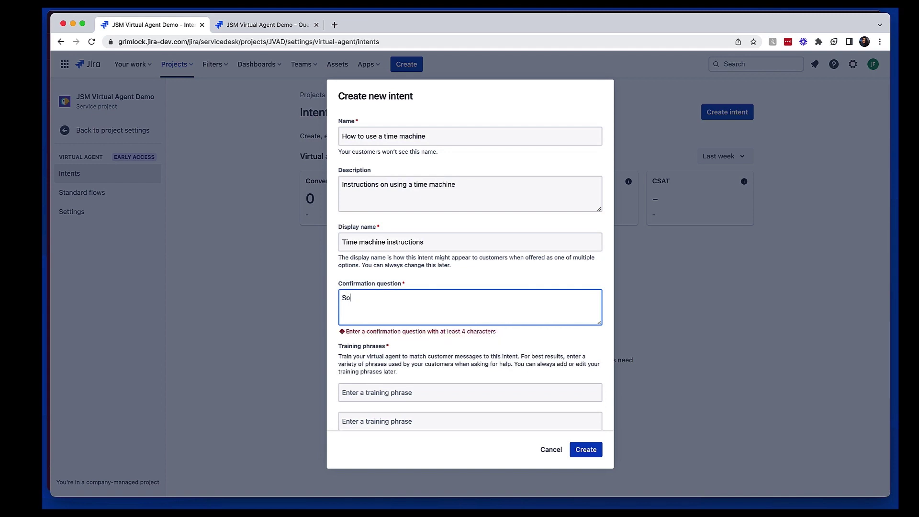
type("unds like you are tr")
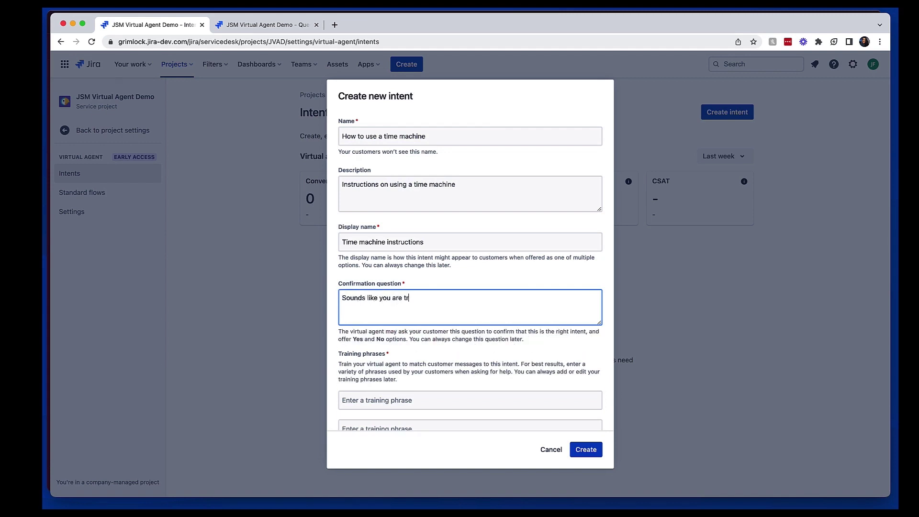
type("ying to go back in time, is that correct?")
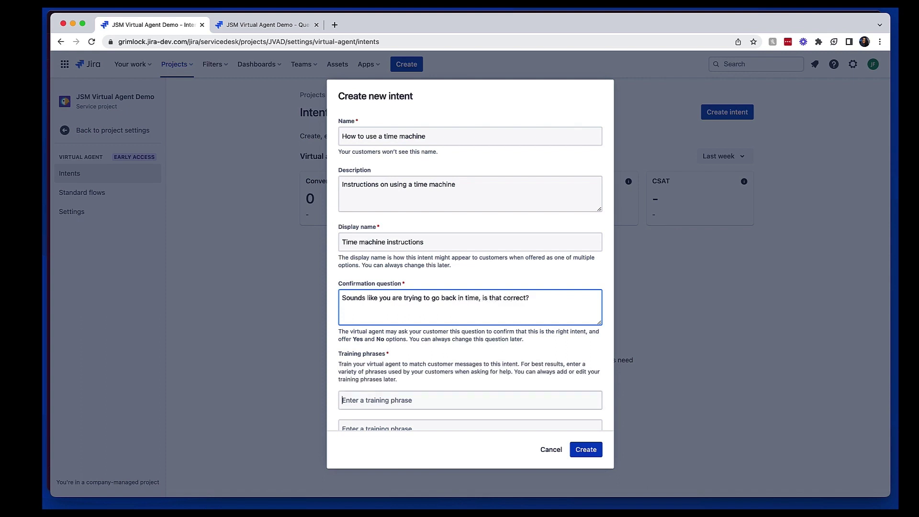
Step: Add training phrases "How to use a time machine?", "How to time travel?" and "How do i use this time machine?", and create the intent
key("Tab")
type("How to use a ")
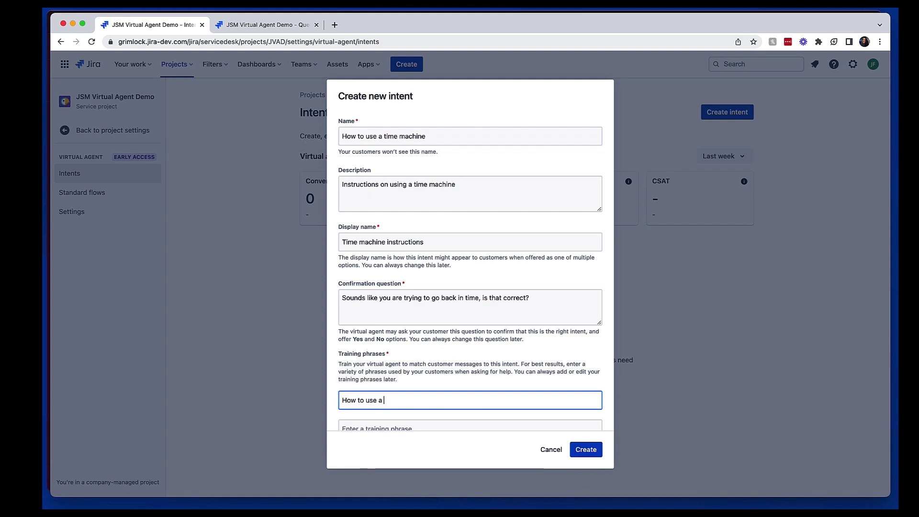
type("time machine?")
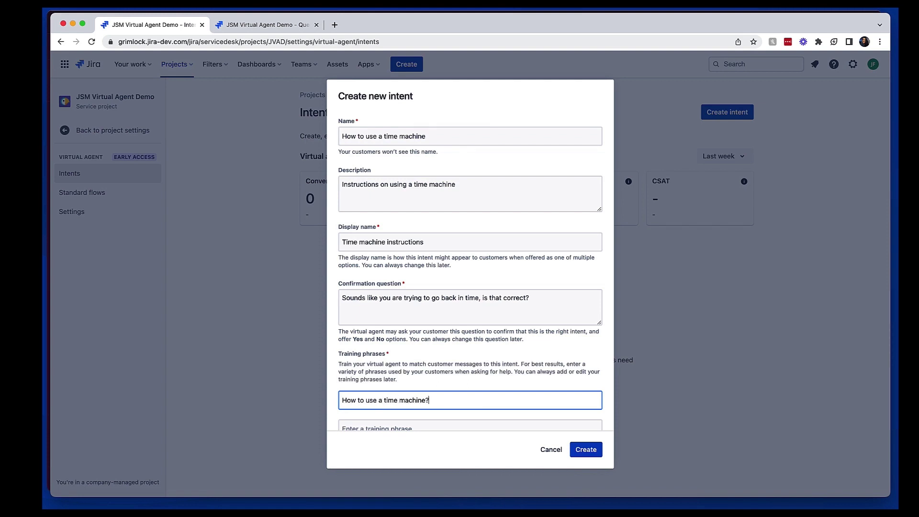
key("Tab")
type("How to time ")
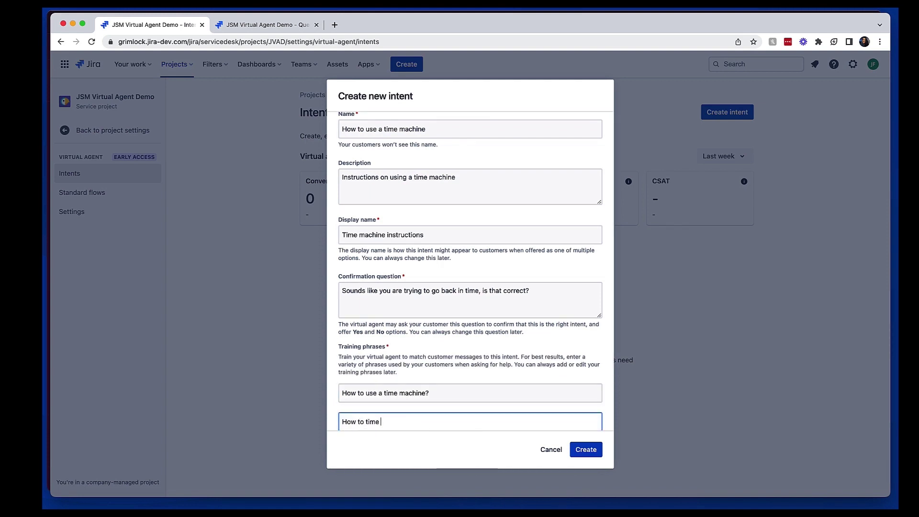
type("travel?")
key("Tab")
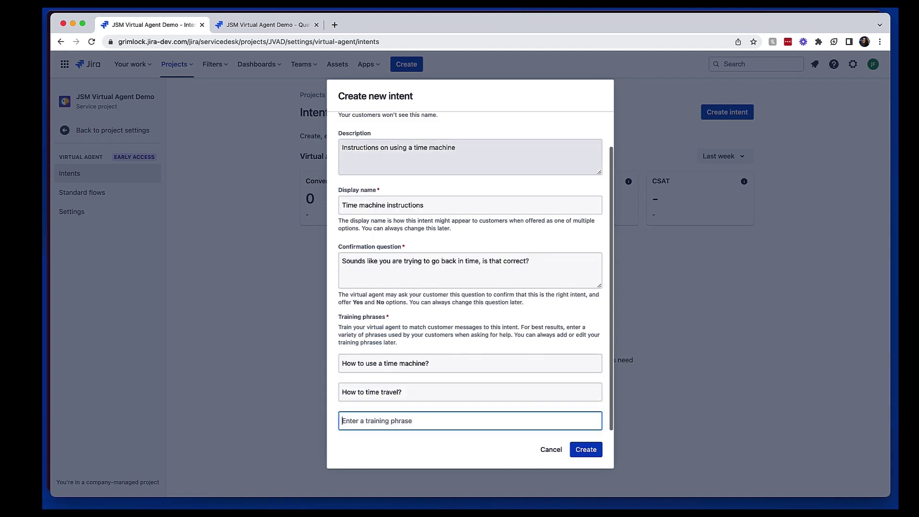
type("How do i use thi")
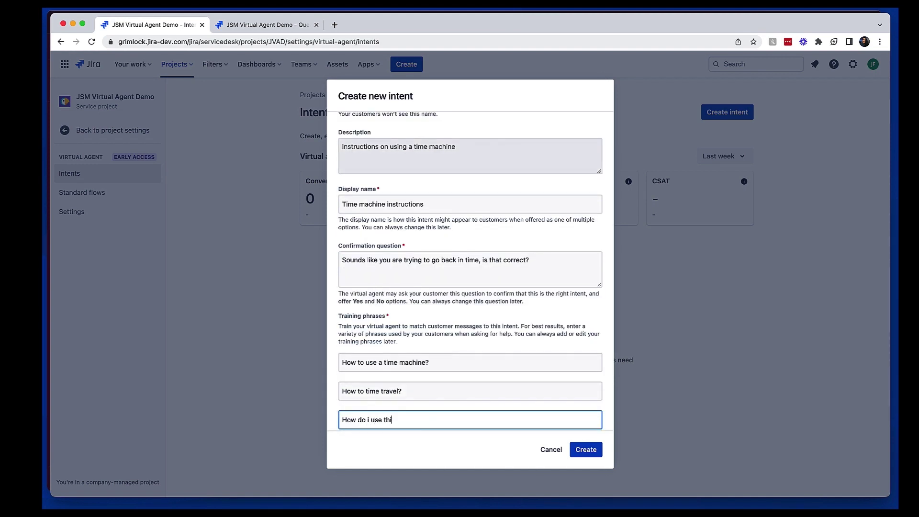
type("s time machine?")
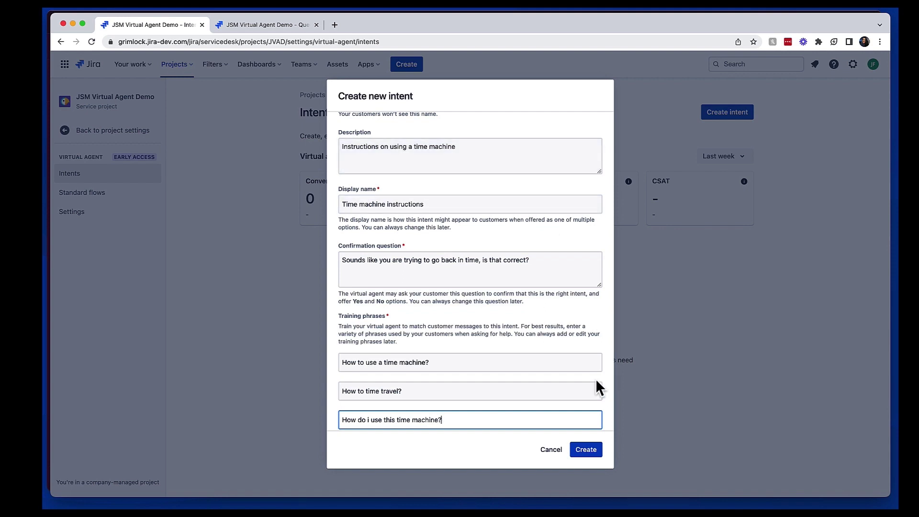
left_click(589, 454)
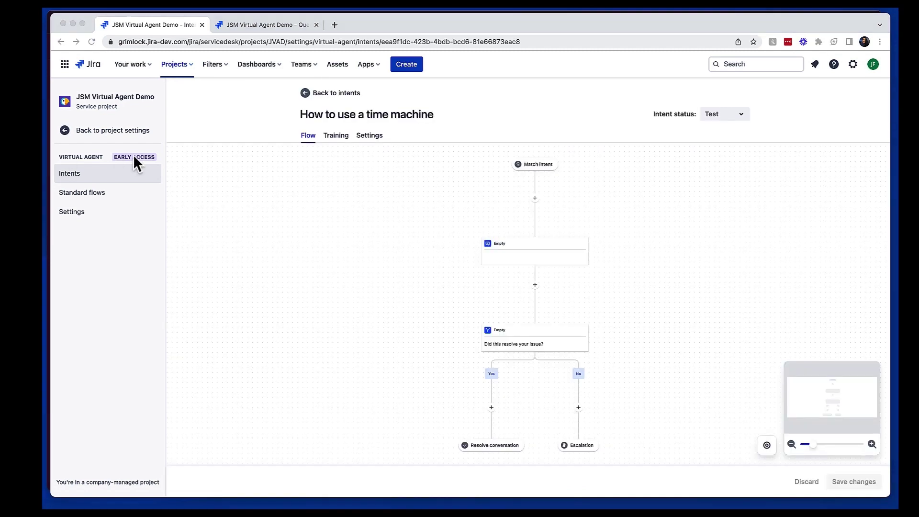
Step: Delete the empty Send message step from the intent's flow
left_click(612, 245)
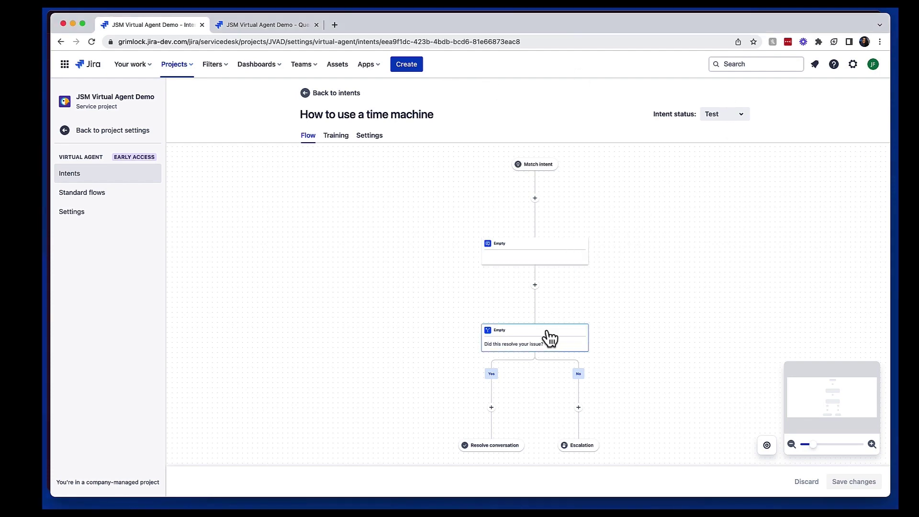
left_click(530, 263)
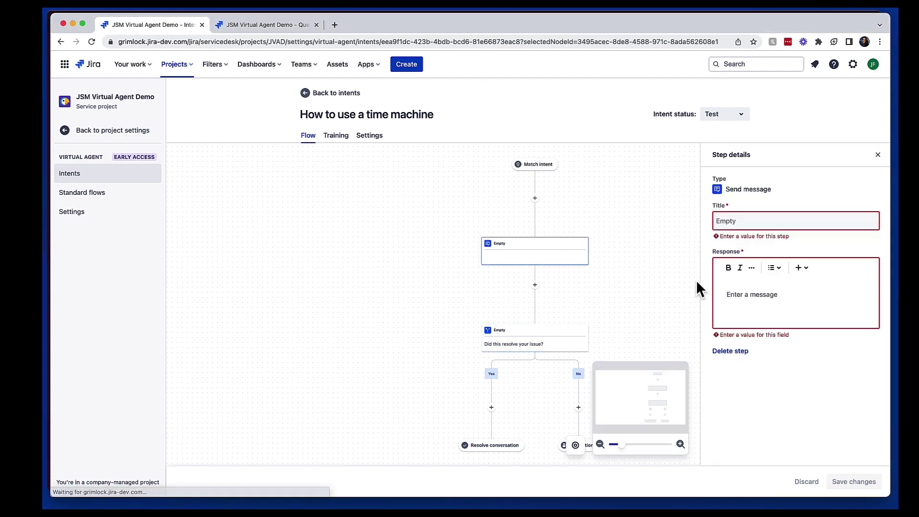
left_click(718, 352)
Step: Title the "Did this resolve your issue?" choice step "First step"
left_click(541, 267)
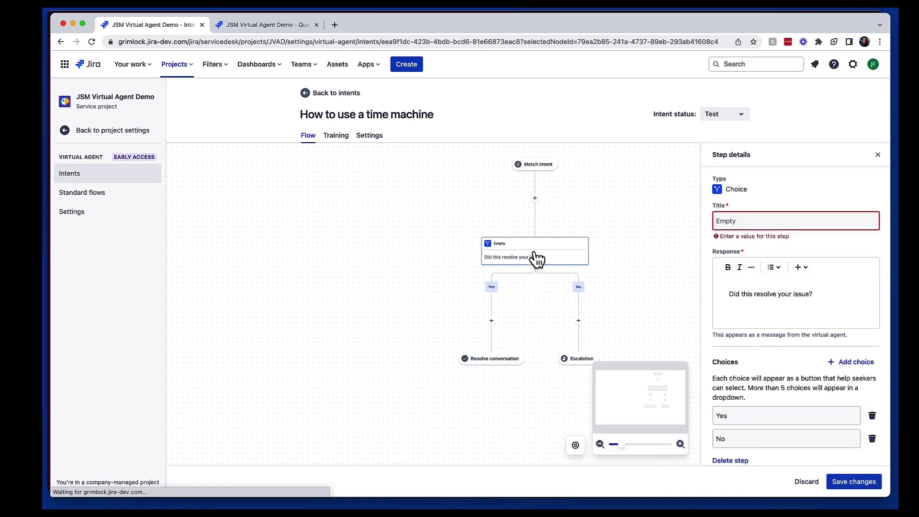
left_click(767, 221)
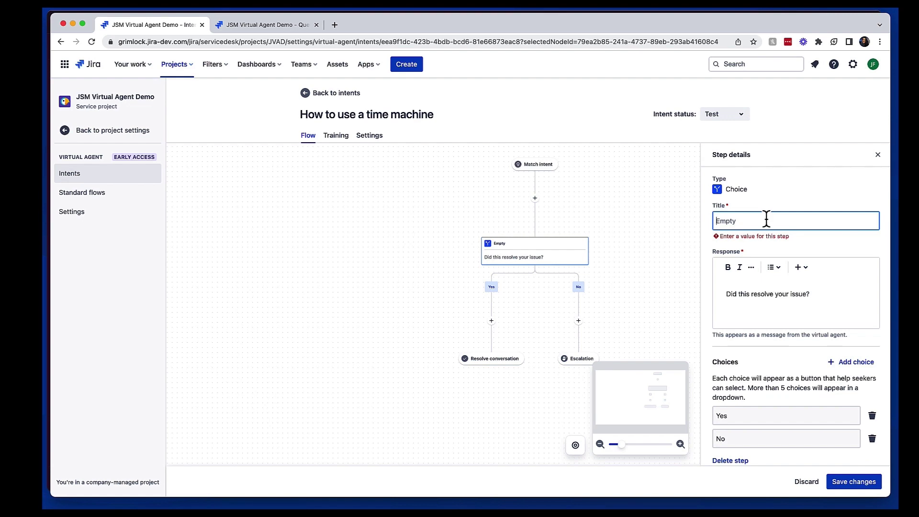
type("First step")
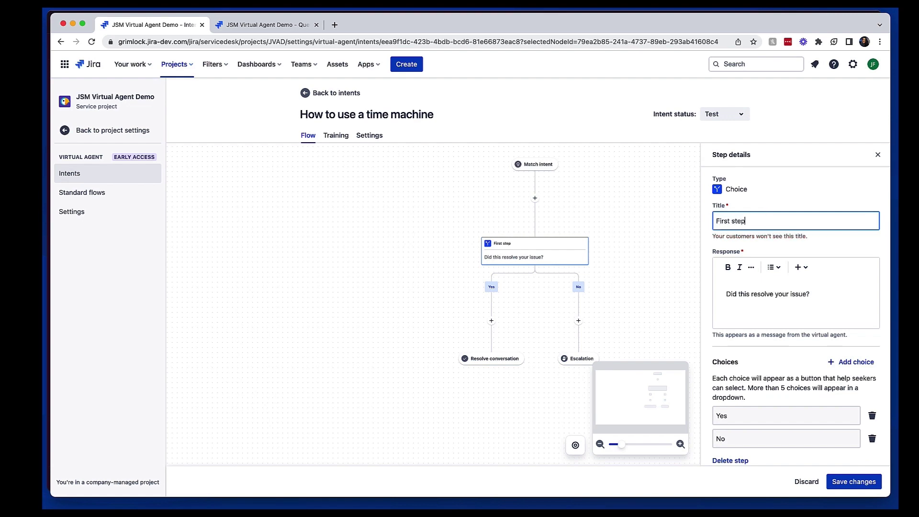
key("Tab")
key("Tab")
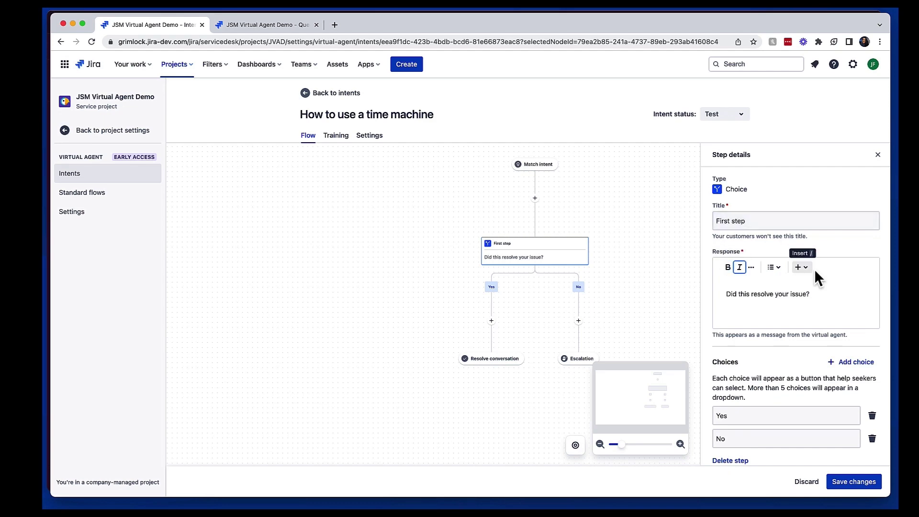
Step: Replace the response with "The time machine is a complex device…" and put the bold "First, you need to gain access to it…" in a separate paragraph
left_click(814, 300)
key("super+a")
type("The time machine is a complex device that requires a certain level of expertise to operate. I’ll walk you through each of the steps: First, you need to gain access to it. We need to hack into the security system or using a keycard that will grant you access.")
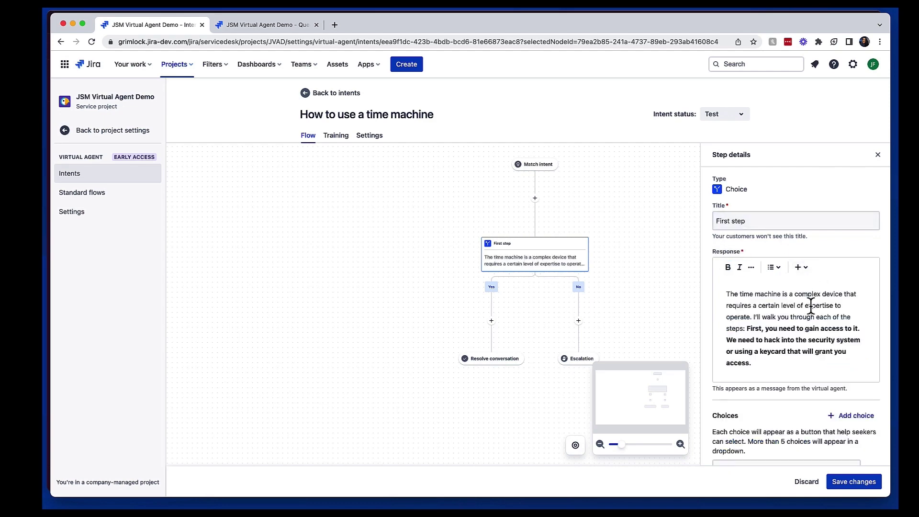
left_click(748, 329)
key("Return")
key("Return")
Step: Rename the first step's Yes choice to "Let's hack the system!" and its No choice to "I have a keycard"
scroll(751, 366, "down", 3)
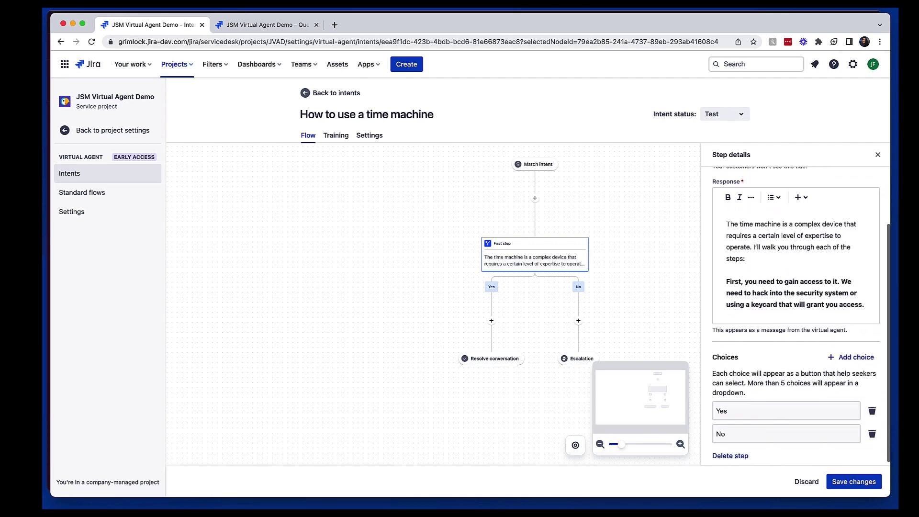
left_click(731, 410)
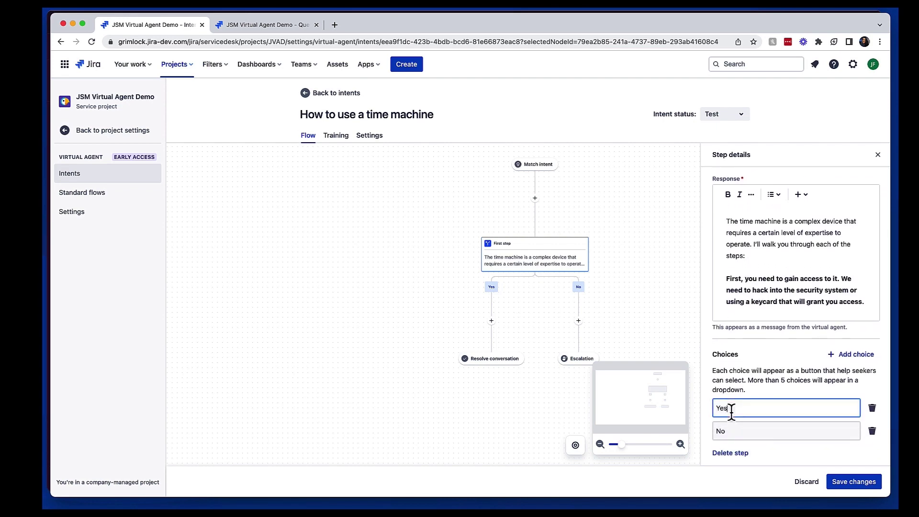
double_click(731, 410)
type("Let's hack the system!")
key("Tab")
key("Tab")
type("I have a keycard")
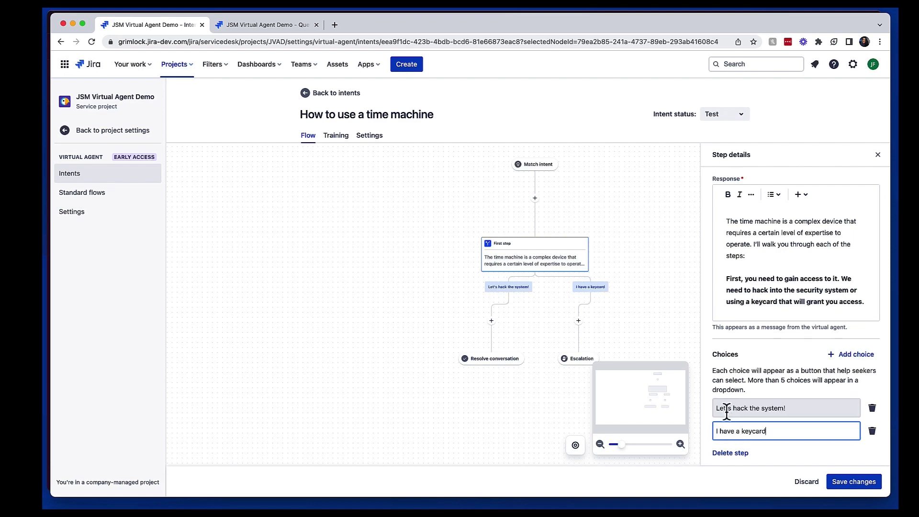
Step: Change the conversation ender under the "Let's hack the system!" branch to Escalation
left_click(500, 361)
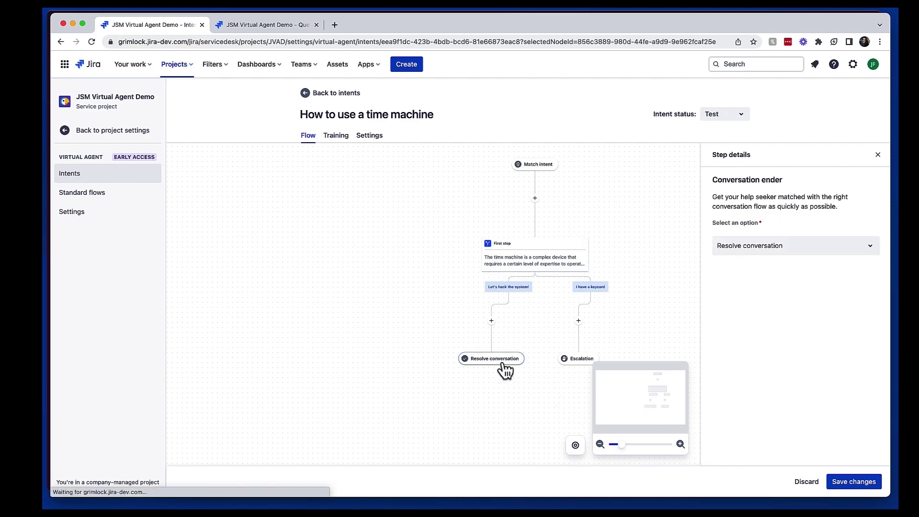
left_click(750, 258)
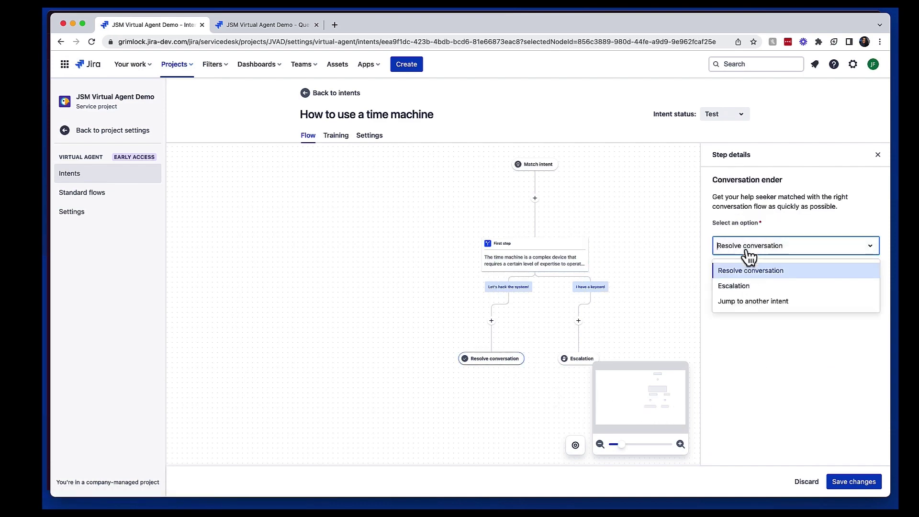
left_click(742, 286)
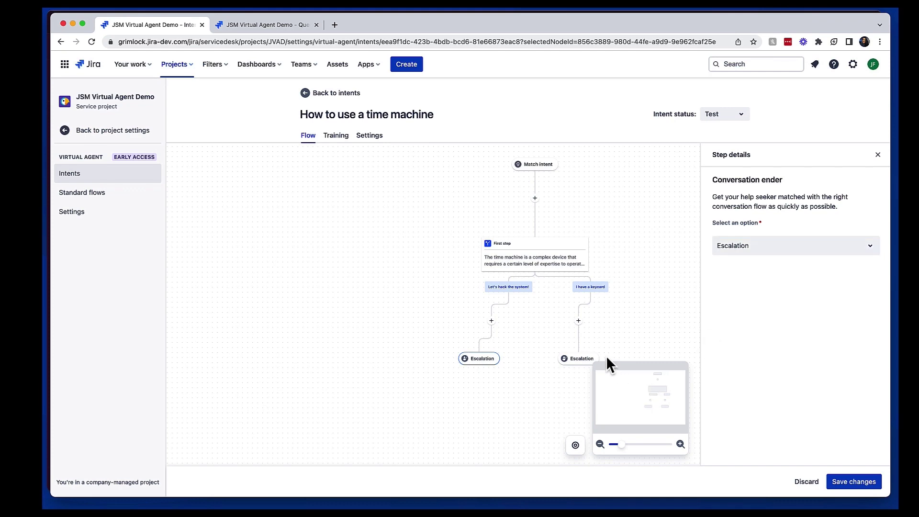
Step: Add an Offer choices node to the "I have a keycard" branch before its Escalation
left_click(584, 322)
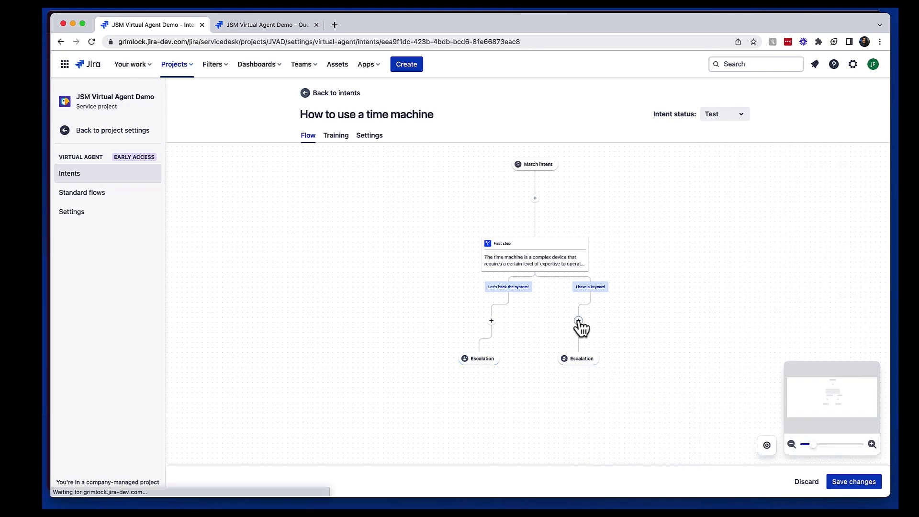
left_click(579, 321)
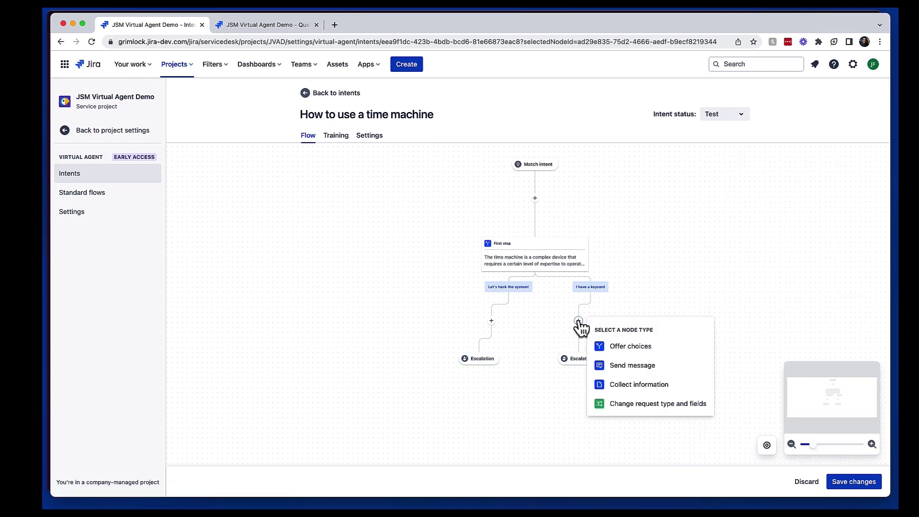
left_click(617, 350)
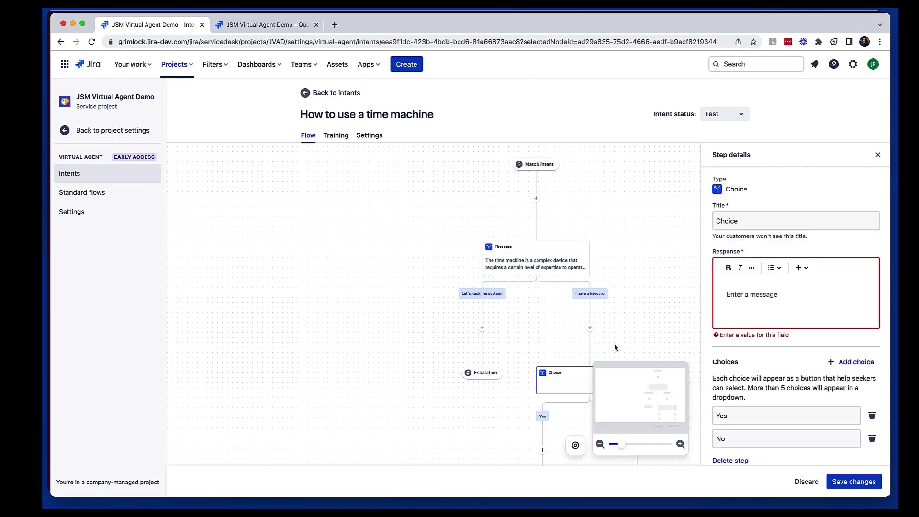
Step: Enter the response "Nice! Go ahead and enter the time machine using the keycard…", with "Once you have completed that step click next." on its own line
left_click(737, 295)
type("Nice! Go ahead and enter the time machine using the keycard and enter the date you want to travel to. Once you have completed that step click next.")
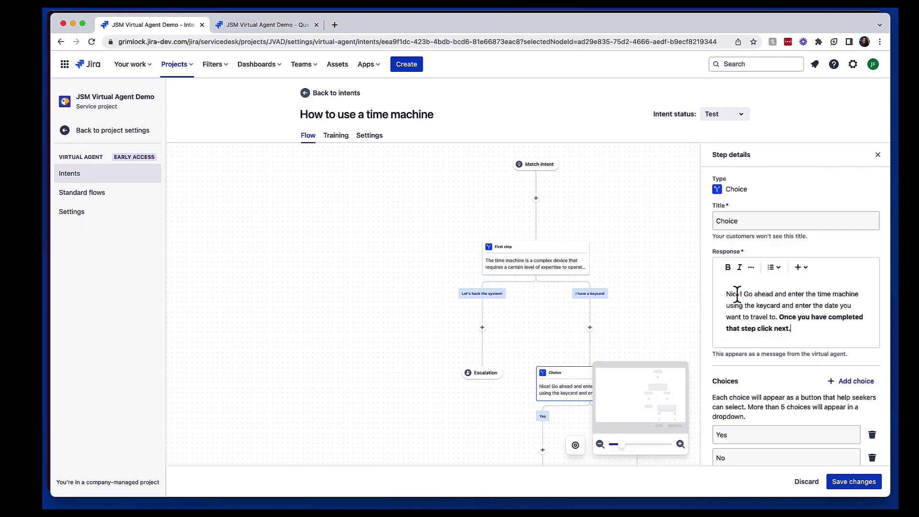
left_click(780, 317)
key("Return")
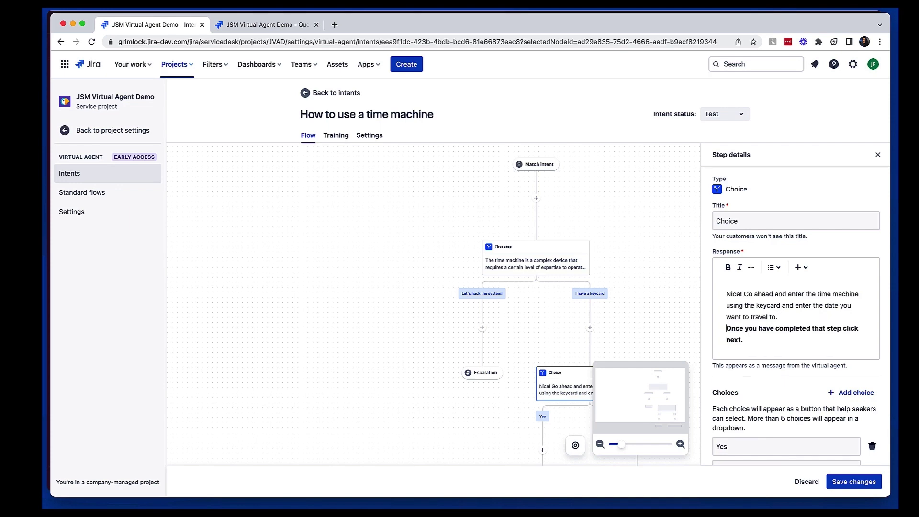
Step: Rename the keycard node's Yes choice to "Next" and delete its No choice
scroll(794, 316, "down", 2)
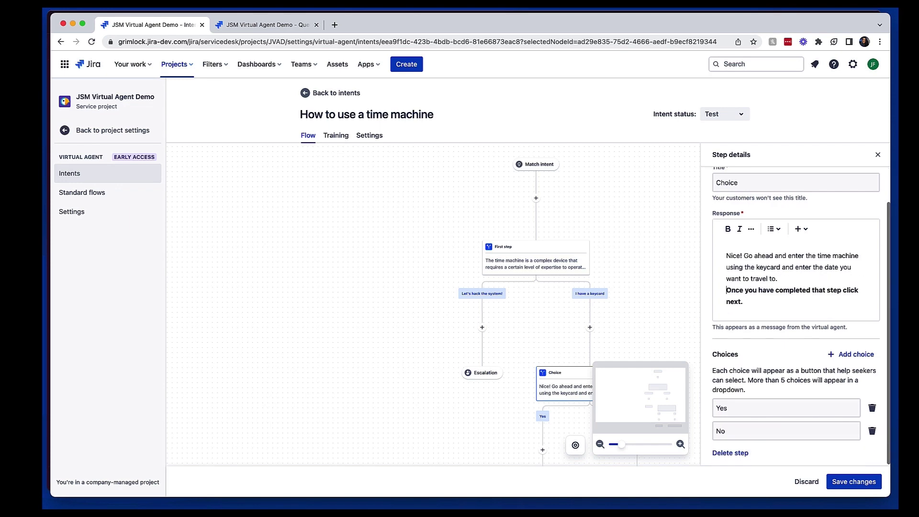
left_click(767, 411)
double_click(767, 411)
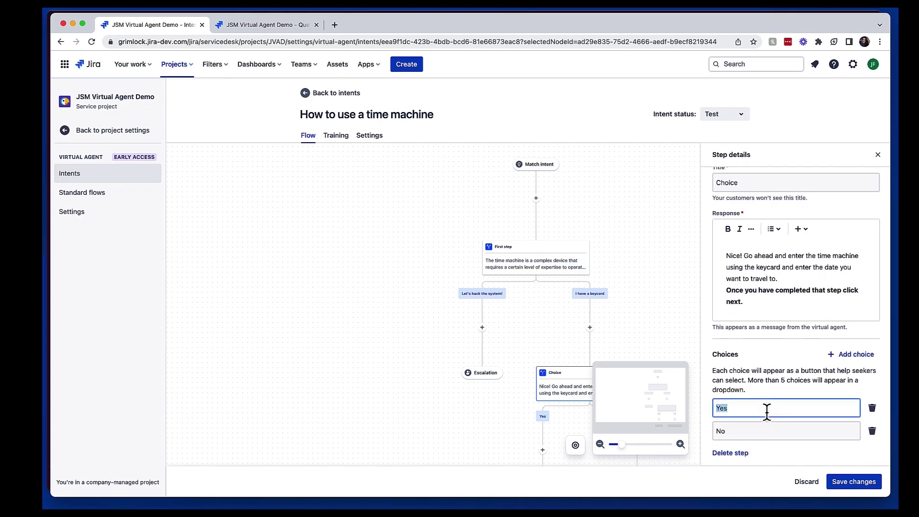
type("Next")
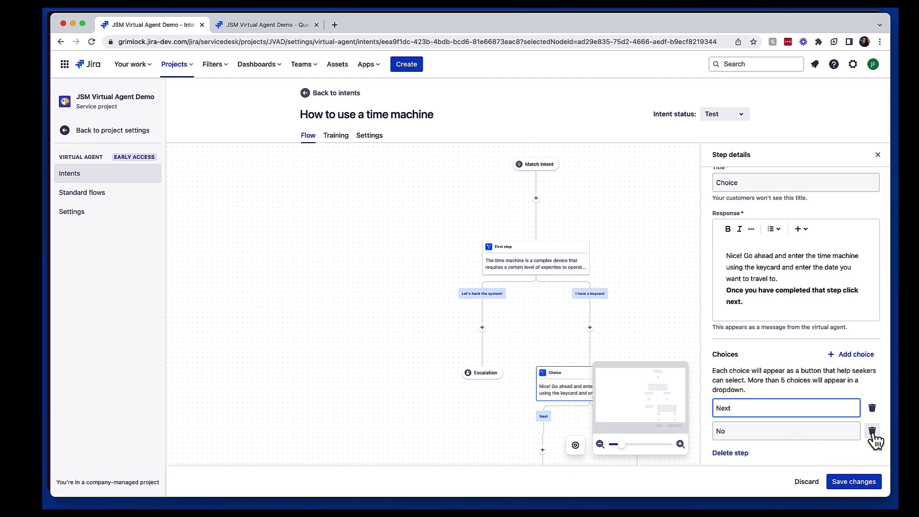
left_click(872, 432)
Step: Add an Offer choices node below the keycard node's "Next" choice, before its Escalation
left_click_drag(585, 351, 441, 235)
left_click(441, 345)
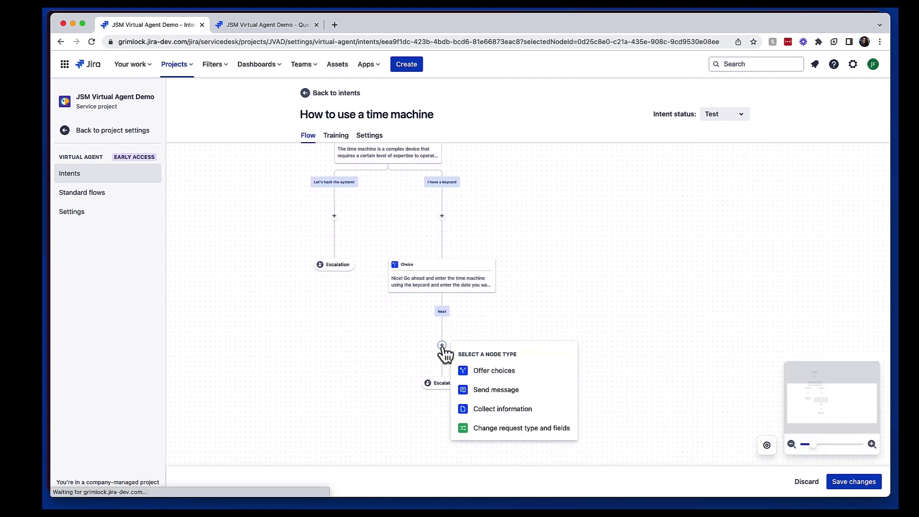
left_click(476, 373)
Step: Enter the response "Awesome, now just shut the door and click "travel" on the machine. Let us know if you successfully make it to your destination."
left_click(784, 289)
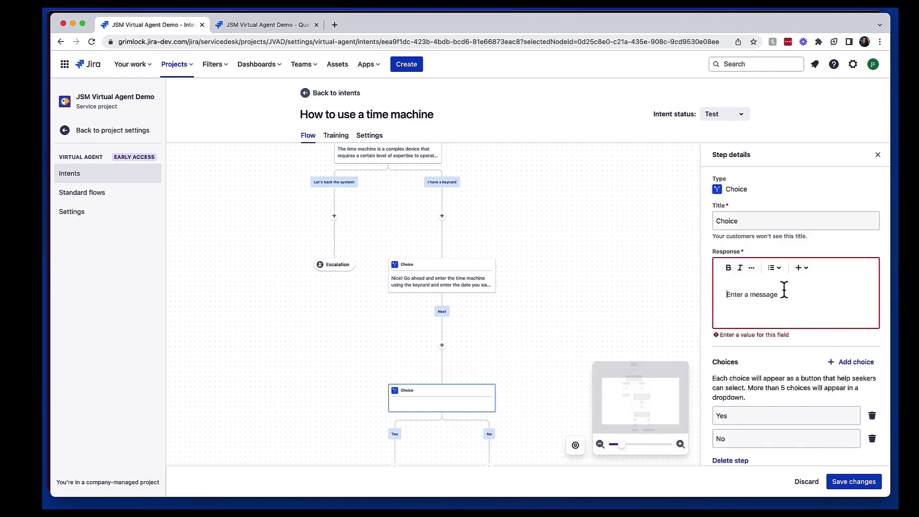
type("Awesome, now just shut the door and click \"travel\" on the machine. Let us know if you successfully make it to your destination.")
Step: Rename the new node's Yes choice to "I made it! Thank you." and its No choice to "It isn't working, please send help"
left_click(785, 424)
type("I made it! Thank you.")
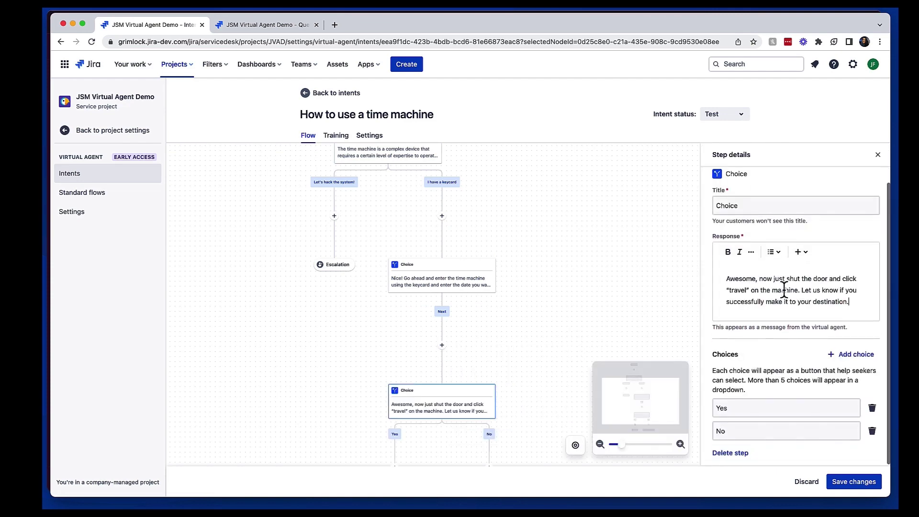
left_click(785, 447)
type("It isn't working, please send help")
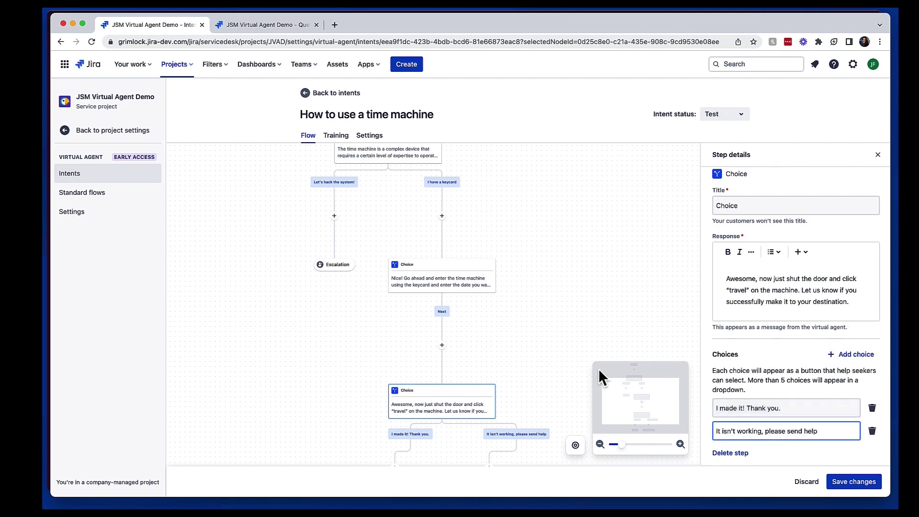
Step: Set the conversation ender under the "It isn't working, please send help" branch to Escalation
scroll(531, 298, "down", 2)
scroll(531, 297, "down", 5)
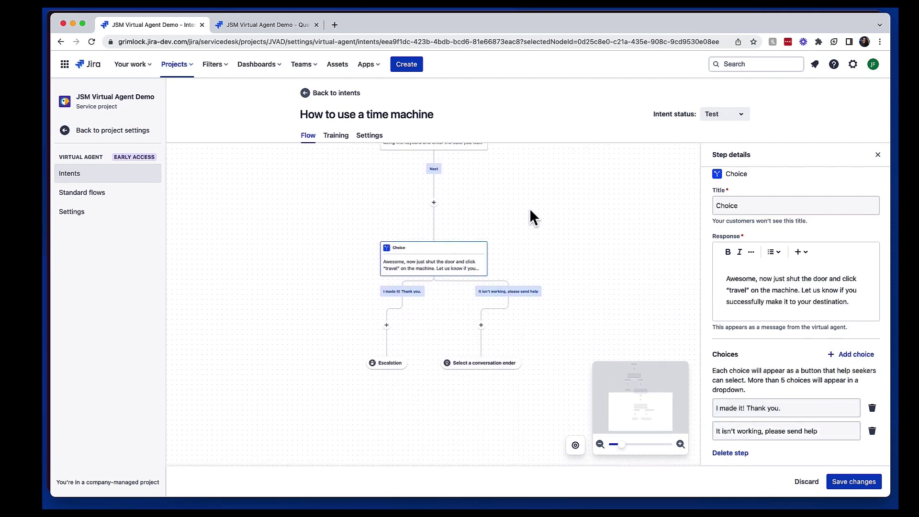
left_click(483, 364)
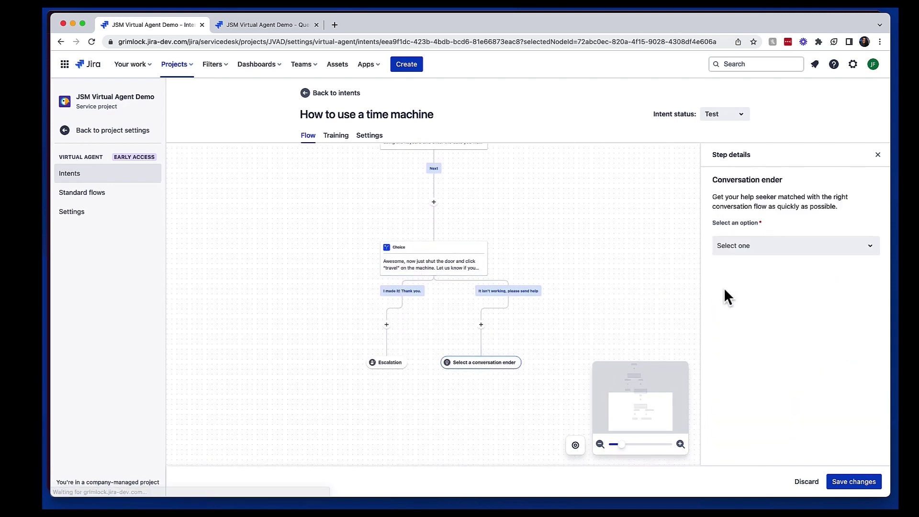
left_click(748, 249)
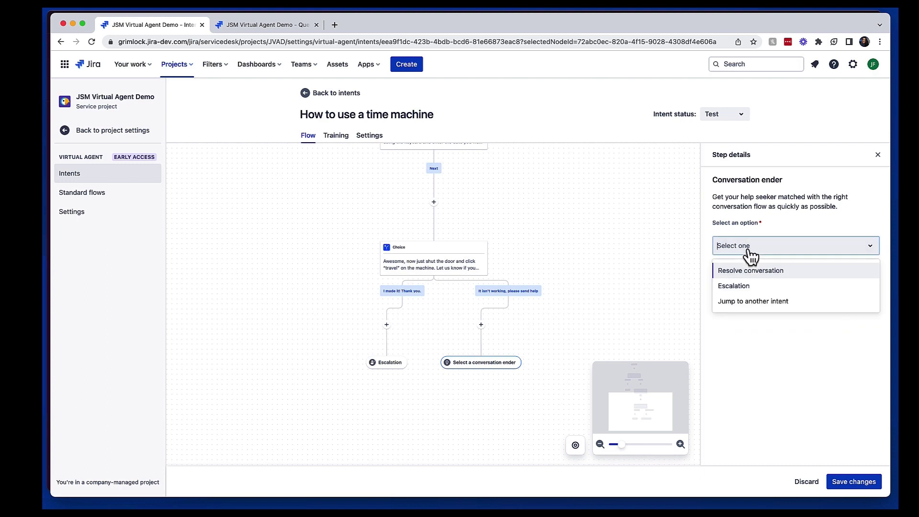
left_click(739, 285)
Step: Change the conversation ender under the "I made it! Thank you." branch to Resolve conversation
left_click(390, 365)
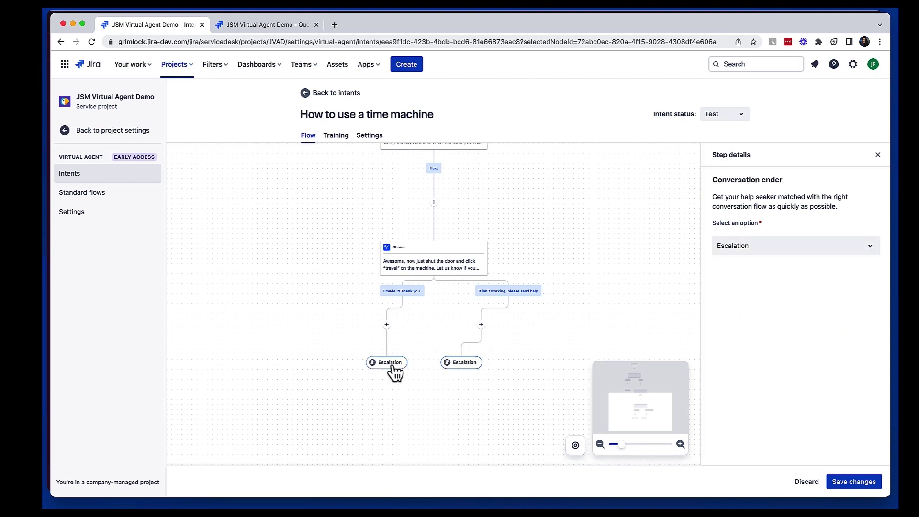
left_click(719, 252)
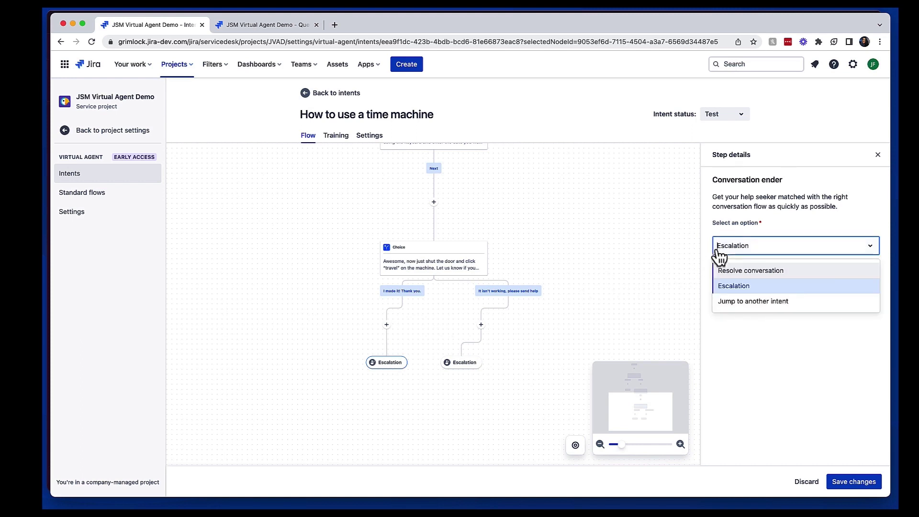
left_click(725, 271)
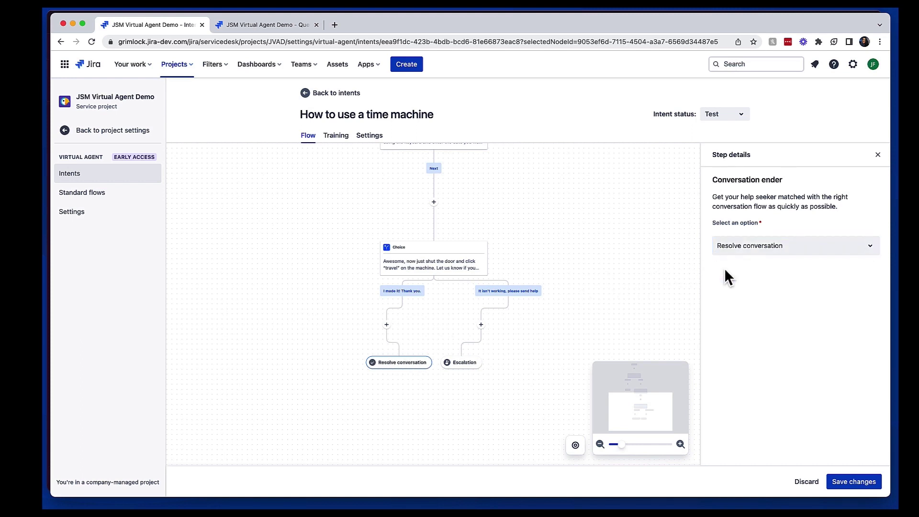
Step: Save the flow changes and activate the intent by setting its status to Live
left_click(835, 477)
left_click(710, 118)
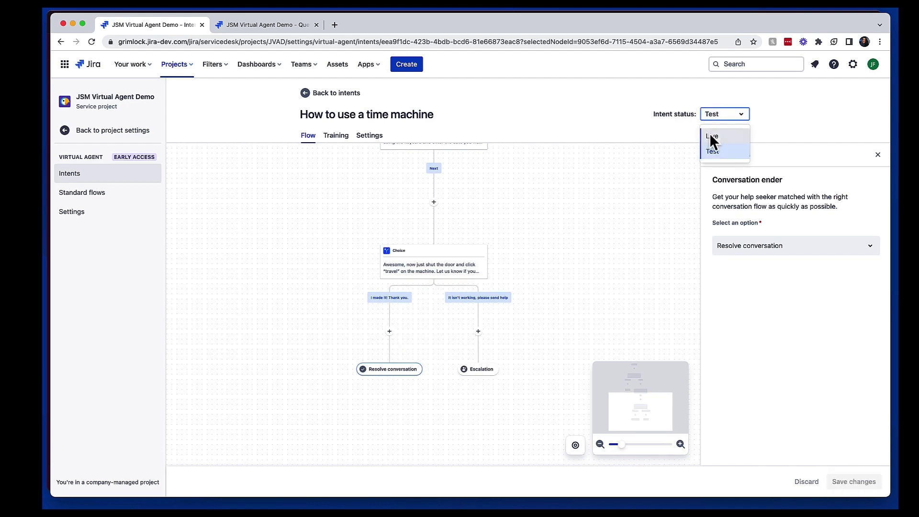
left_click(710, 136)
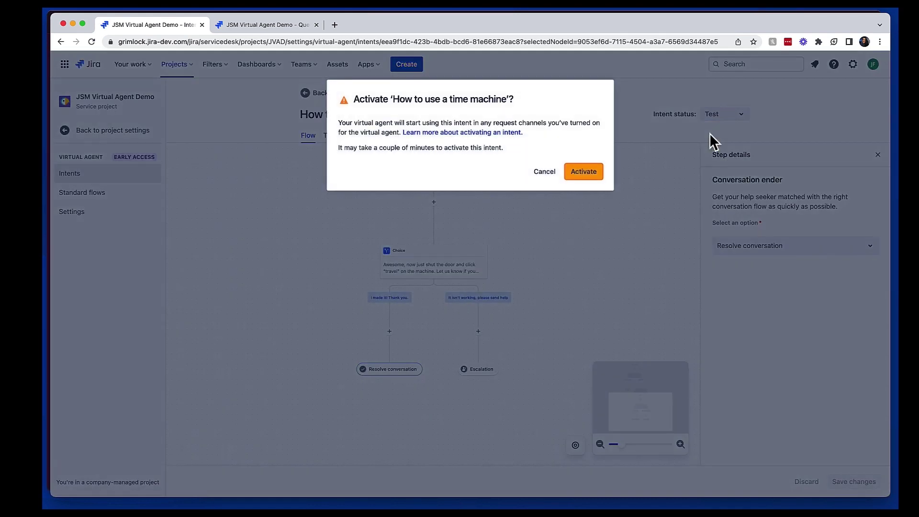
left_click(596, 173)
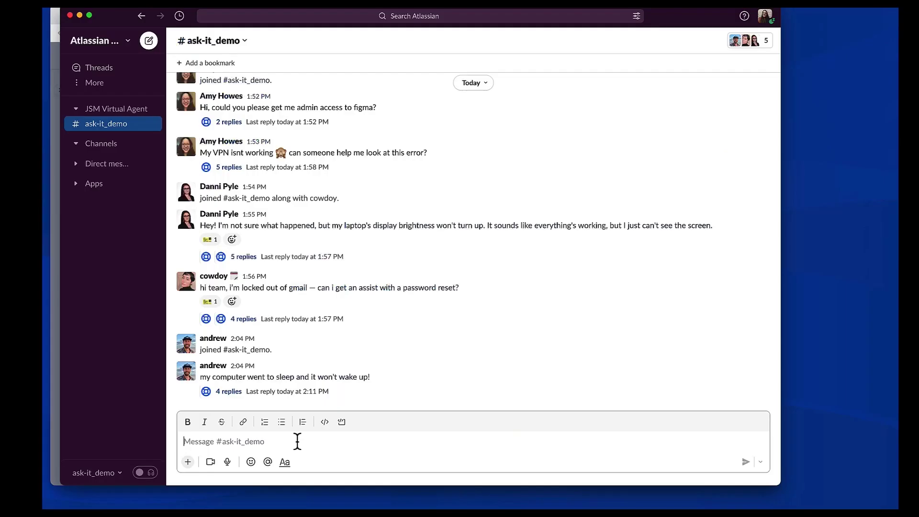
Step: Switch to Slack and post "How do I use this time machine? I can't get it to work..." in the #ask-it_demo channel
type("H")
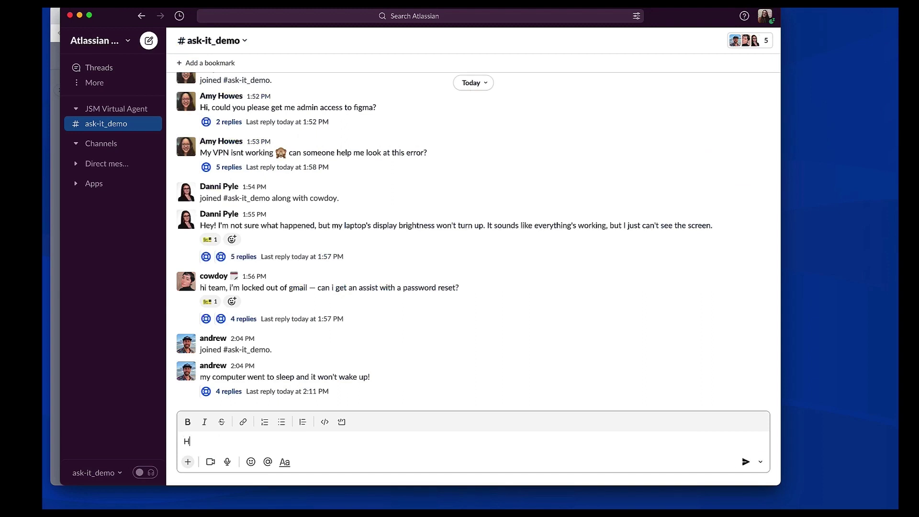
type("ow do I use thi")
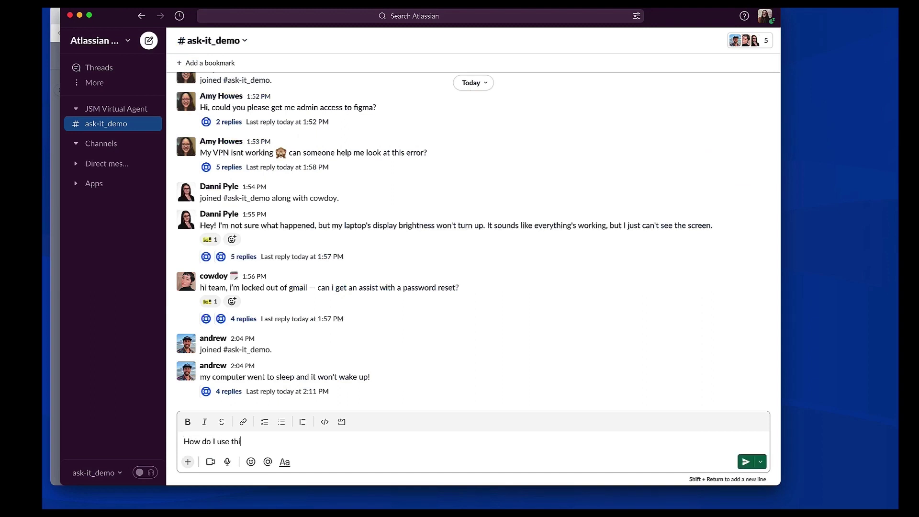
type("s time machine? I can't get it ")
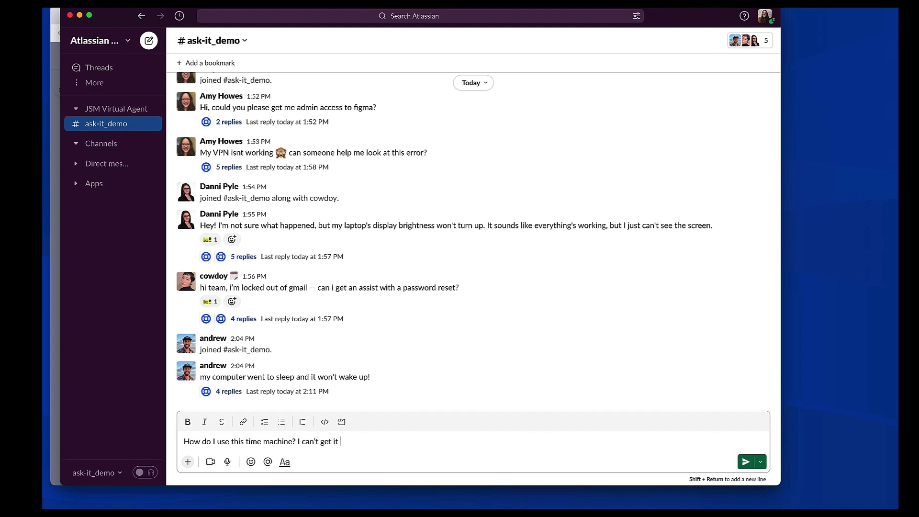
type("to work...")
key("Return")
Step: In the time machine message's thread, answer Yes, "I have a keycard", Next and "I made it! Thank you", and give a five-star rating
left_click(286, 392)
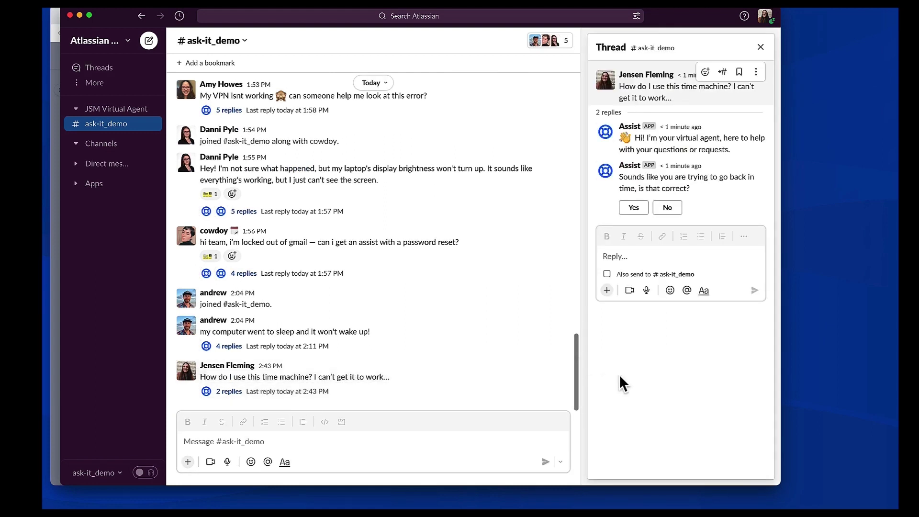
left_click(631, 210)
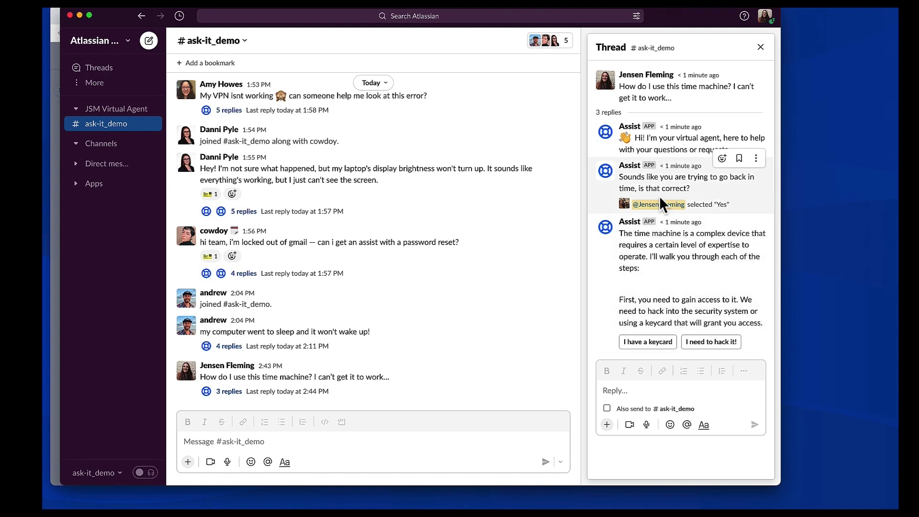
left_click(639, 343)
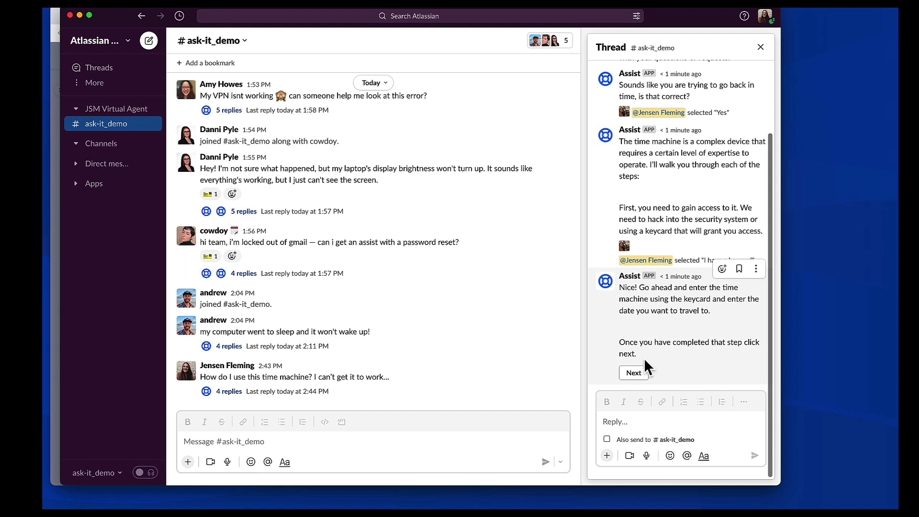
left_click(638, 375)
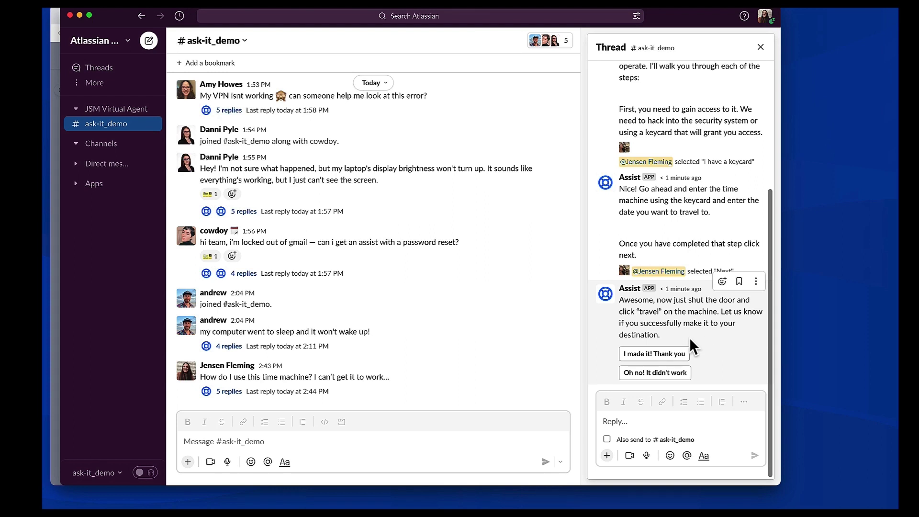
left_click(669, 353)
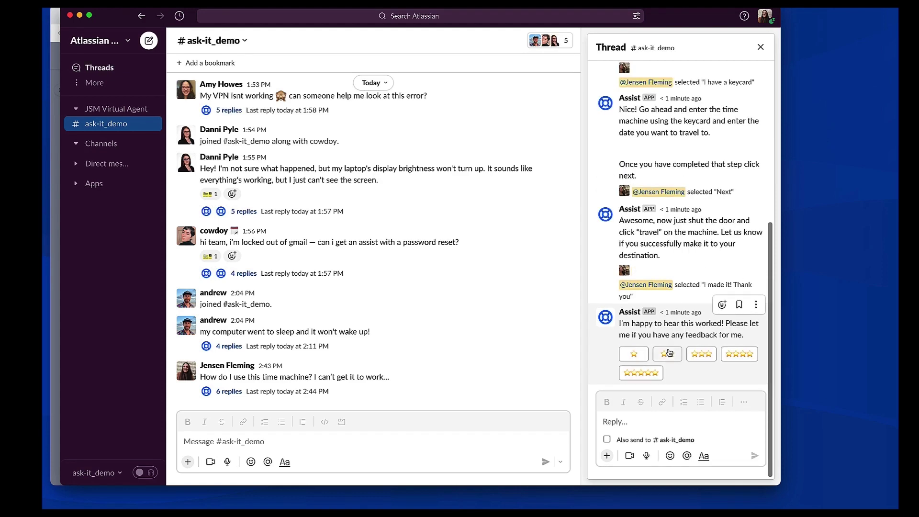
left_click(650, 378)
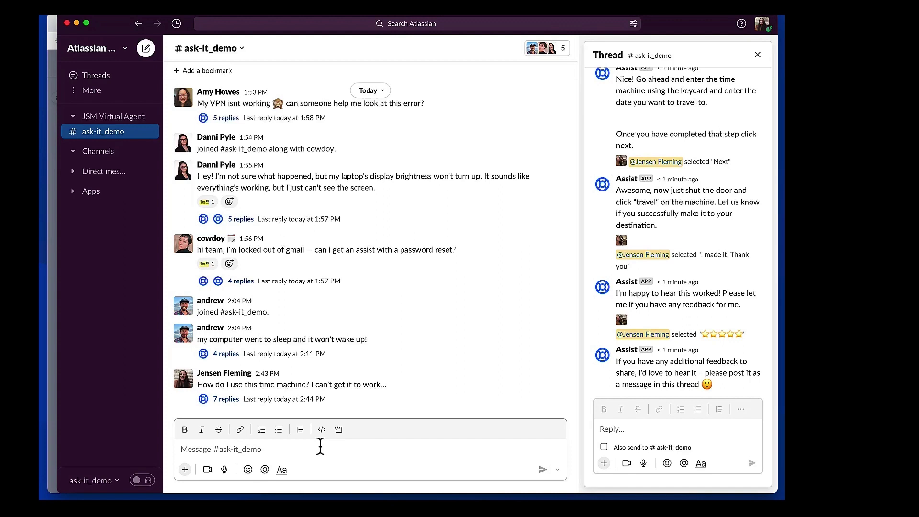
Step: Post "Oh no... I got to the past but there is a cyborg here. How do i destroy it???" in the #ask-it_demo channel
type("O")
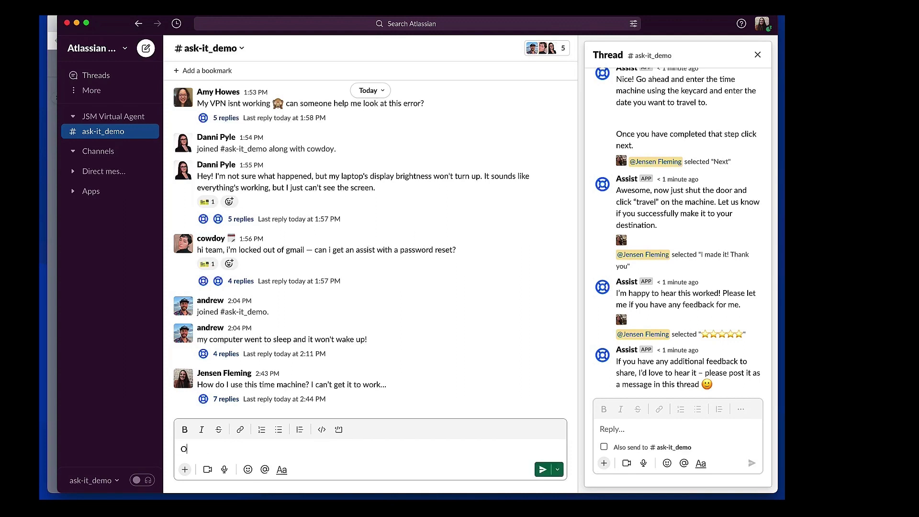
type("h no... /I got to t")
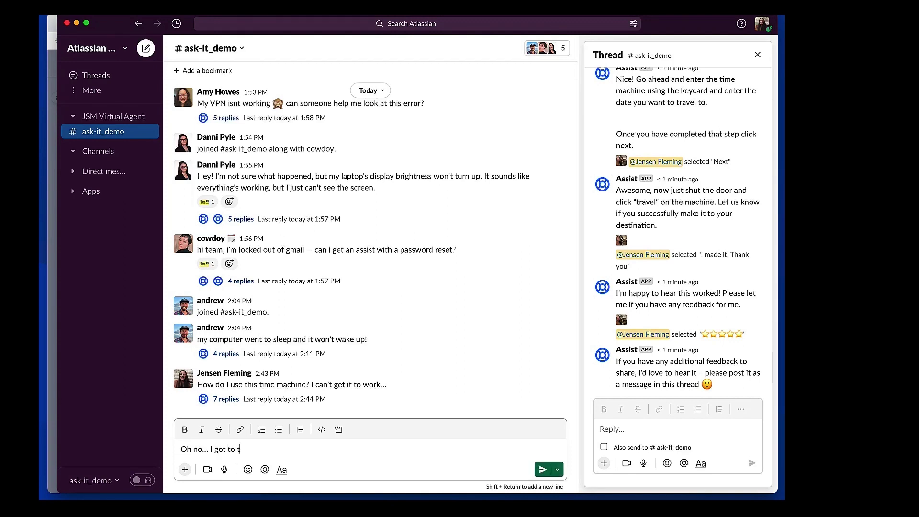
type("he past but there is a cyborg here. How do i destroy it???")
key("Return")
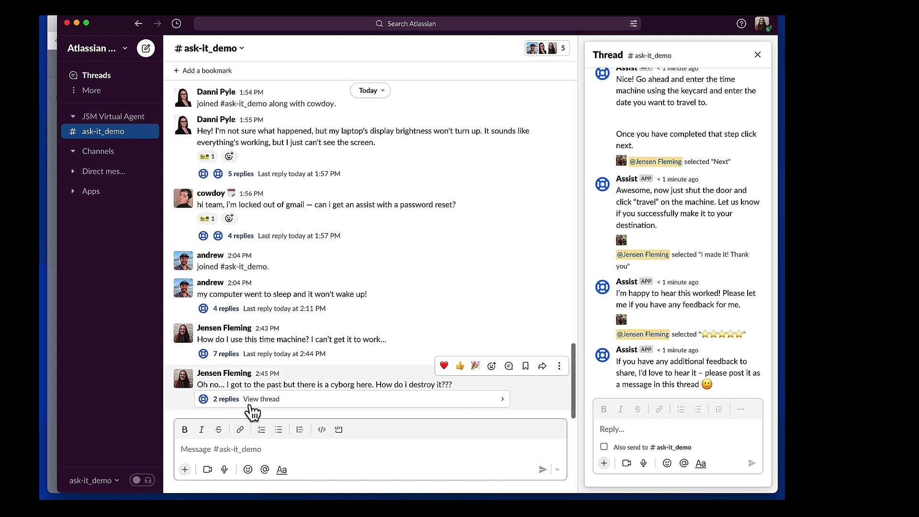
Step: In the cyborg message's thread, answer Yes, "Damage the CPU", "Yes, I'm stealthy!" and "I missed! Please call in backup"
left_click(249, 408)
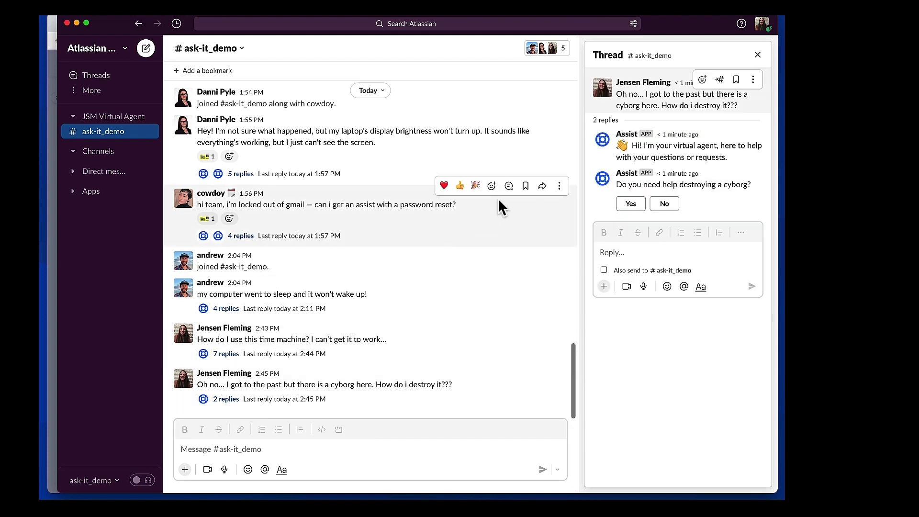
left_click(627, 205)
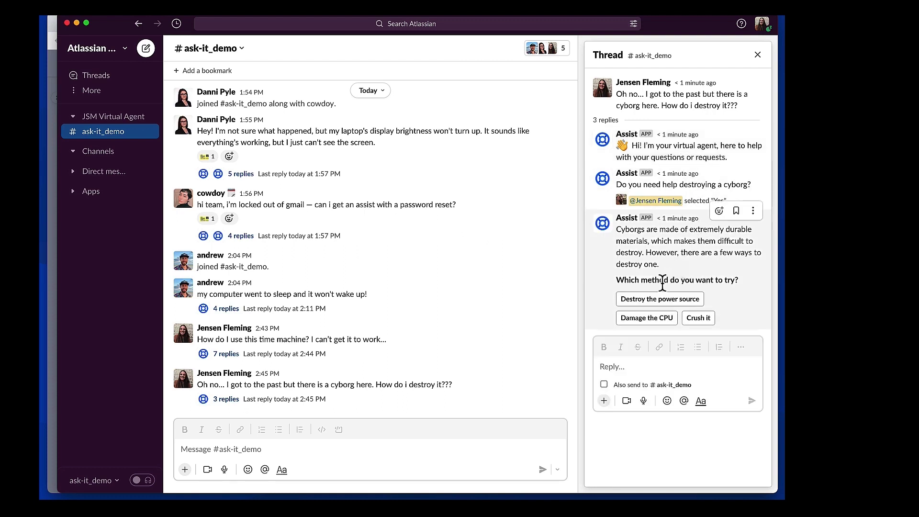
left_click(647, 318)
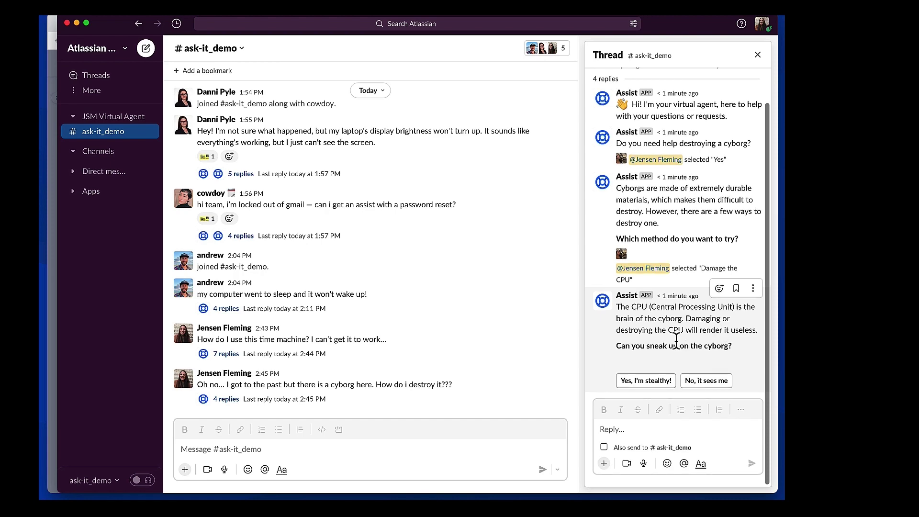
left_click(643, 386)
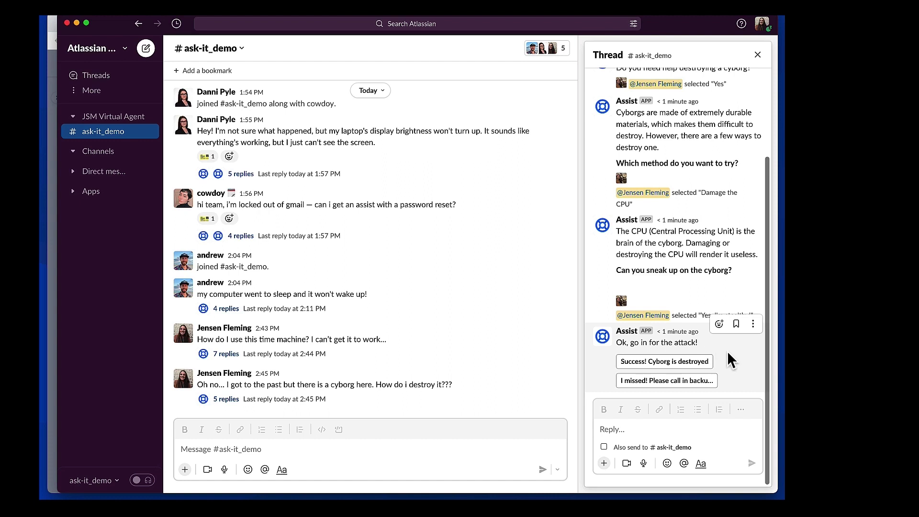
left_click(690, 382)
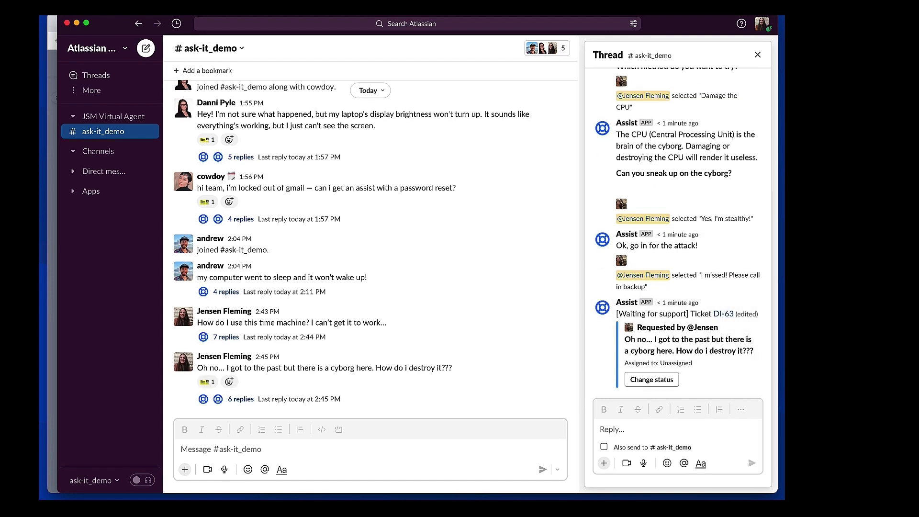
Step: Switch to Jira, open the cyborg ticket and reply to the customer "Were sending in back up now! Please hold tight and stay safe."
key("super+Tab")
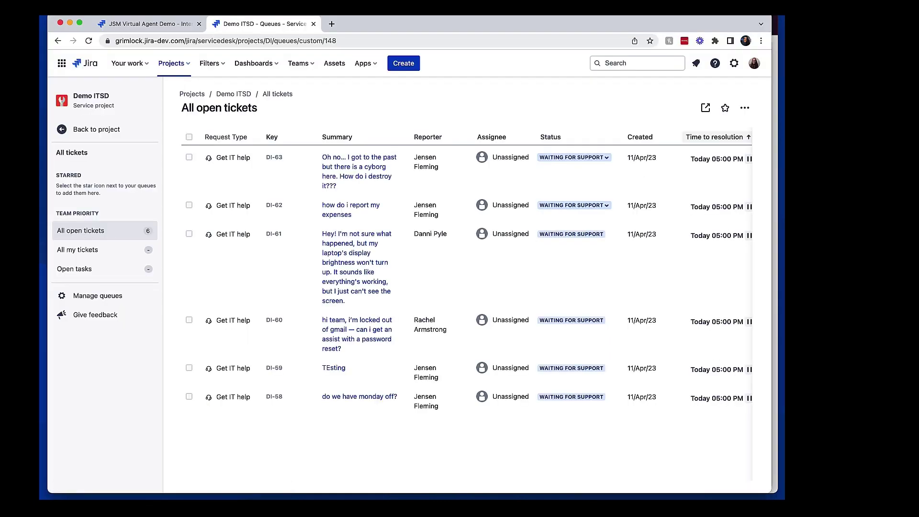
left_click(373, 176)
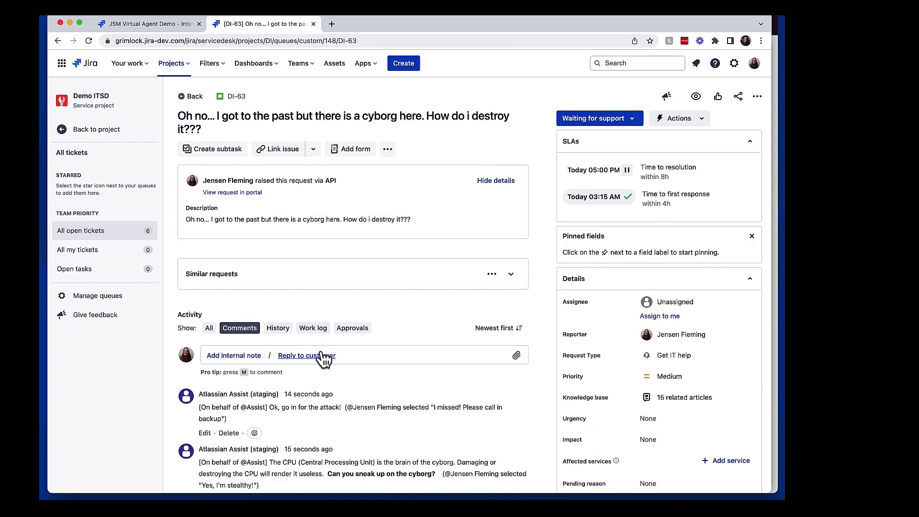
left_click(320, 355)
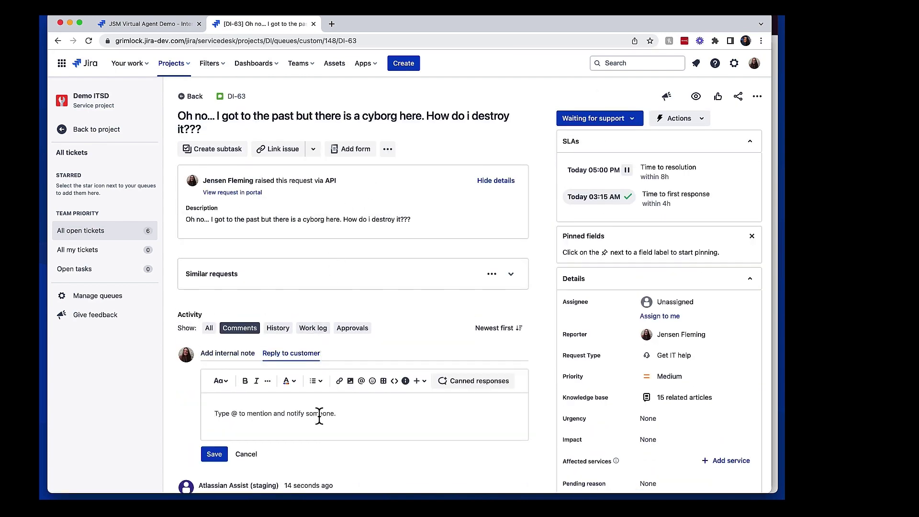
type("Were sen")
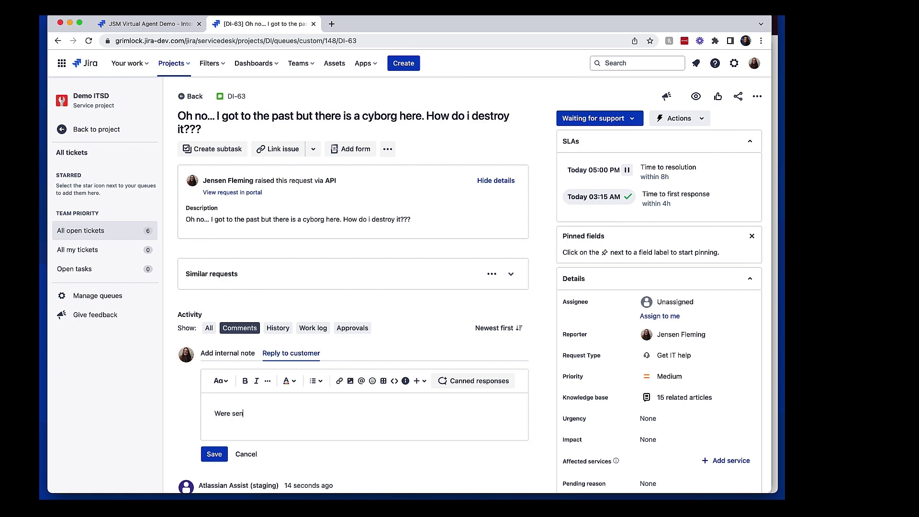
type("ding in back up now! Please hold tight and stay safe.")
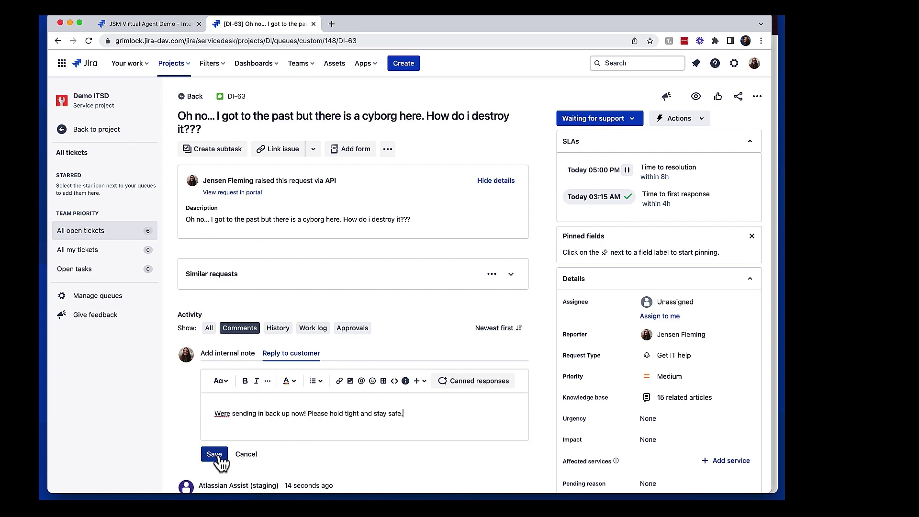
left_click(216, 456)
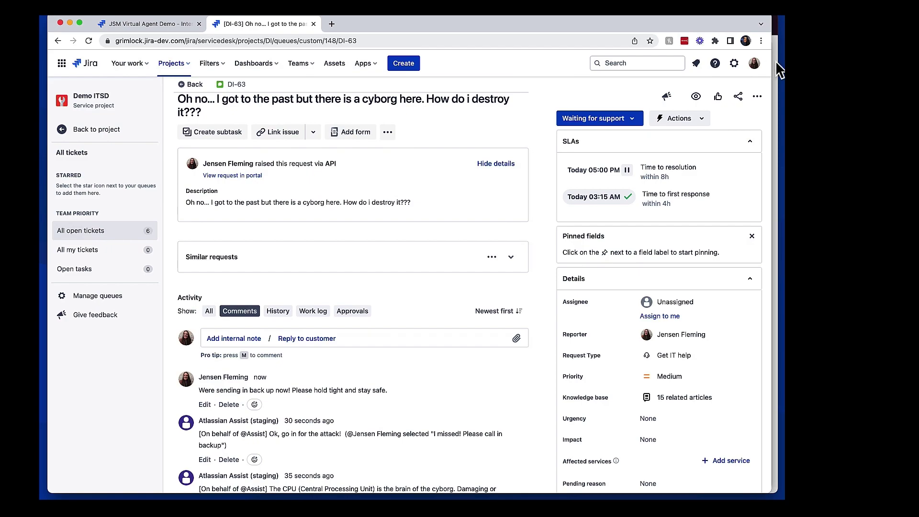
Step: Switch to Slack and reply "Please hurry!!!!!!" in the cyborg message's thread
key("super+Tab")
left_click(654, 426)
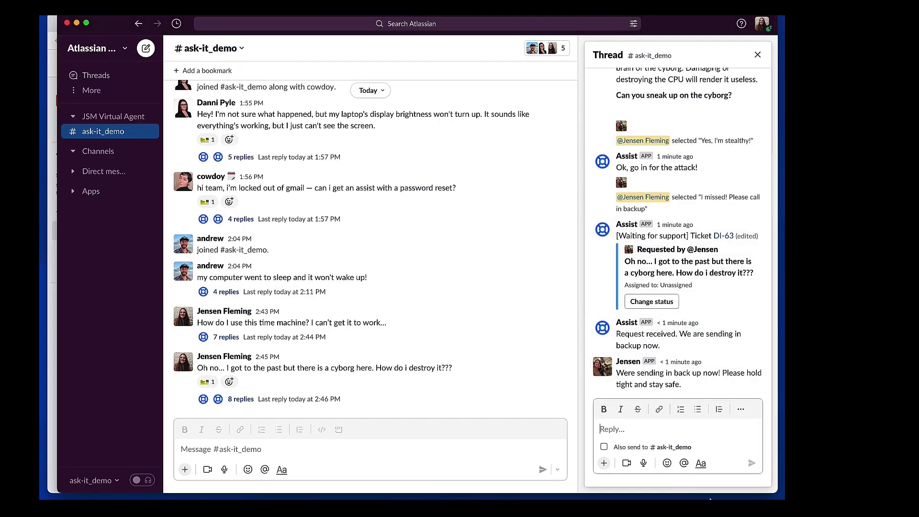
type("Please hurry!!!!!")
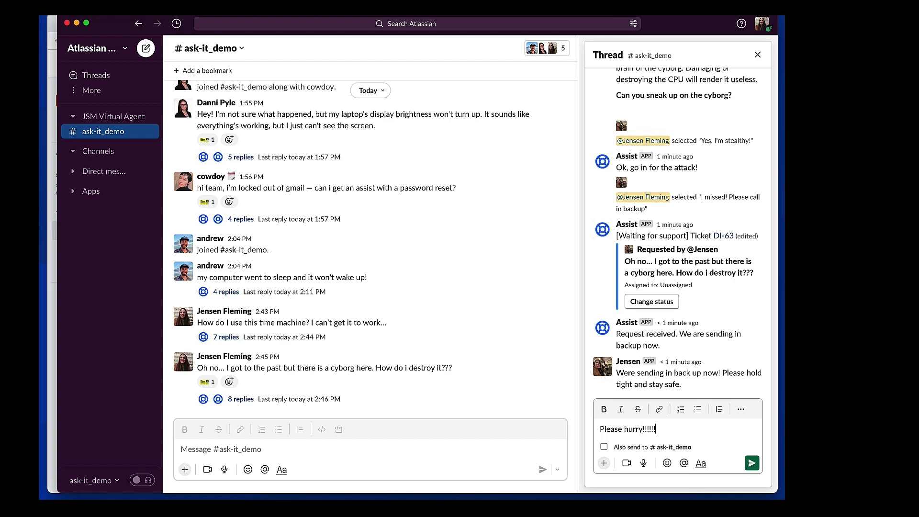
key("Return")
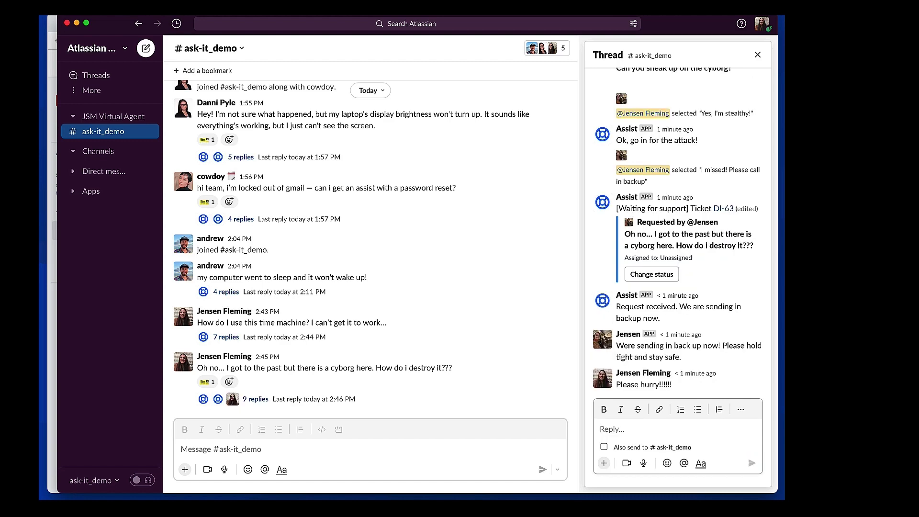
Step: In Jira, reply "We had a successful mission. Cyborg has been destroyed. Please be safe out there and give us a call if you need any more help."
key("super+Tab")
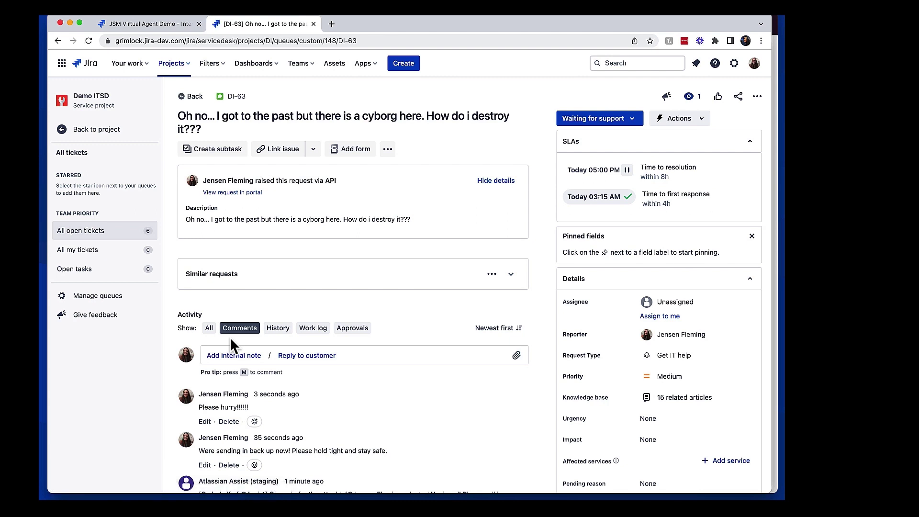
left_click(295, 357)
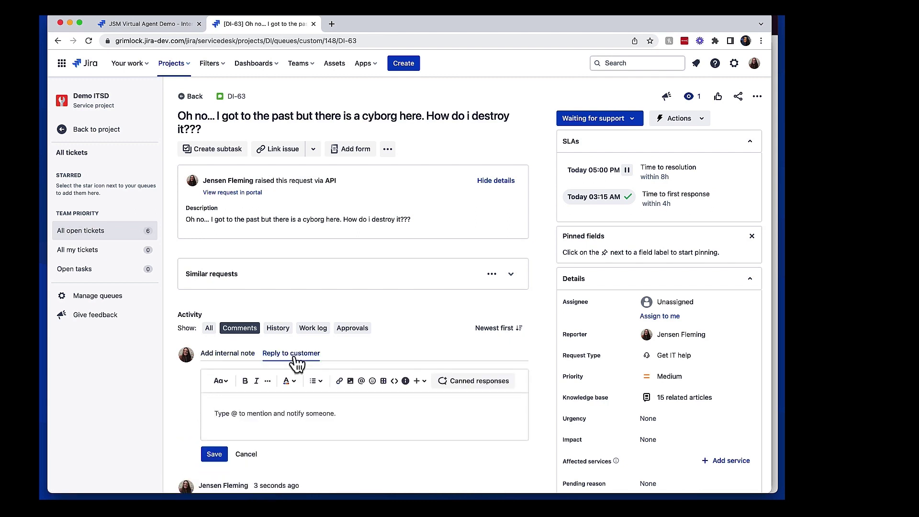
type("We had a successful mission. Cyborg has been destroyed. Please be safe out there and give us a call if you need any more help.")
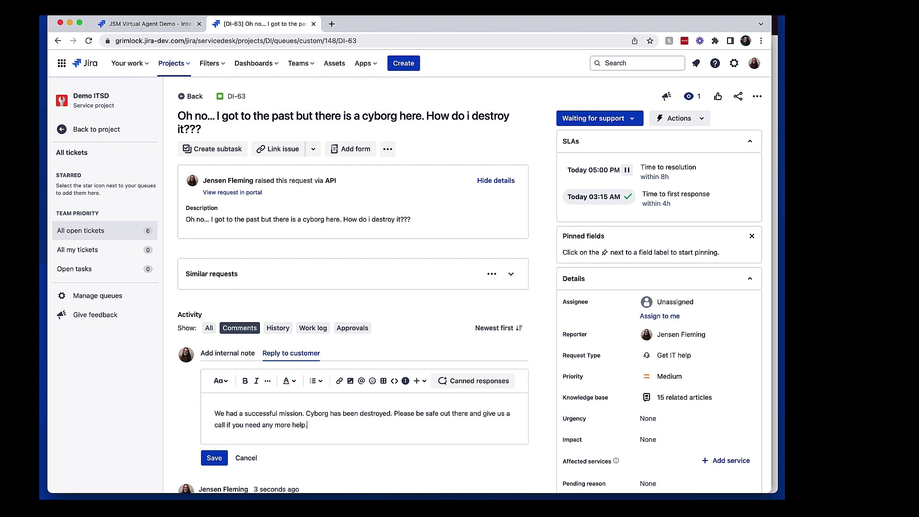
left_click(216, 458)
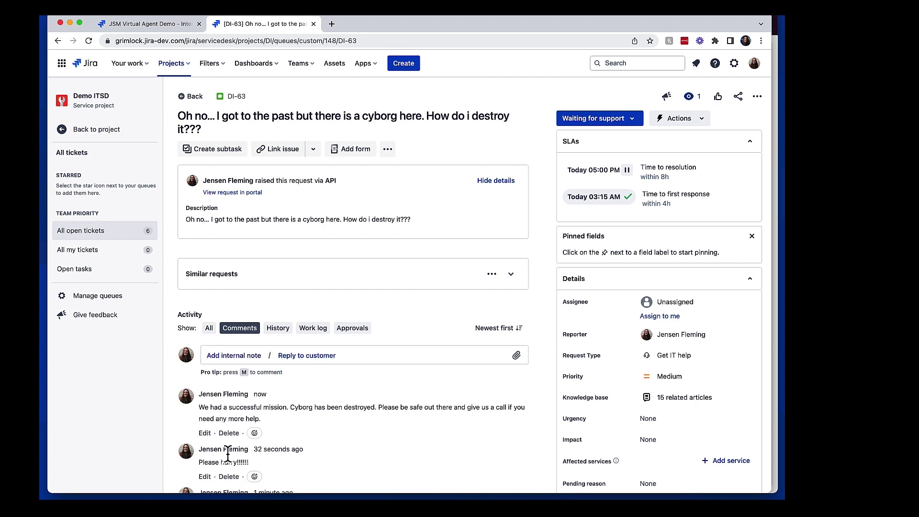
Step: Resolve the cyborg ticket with the "Resolve this issue" transition
left_click(577, 125)
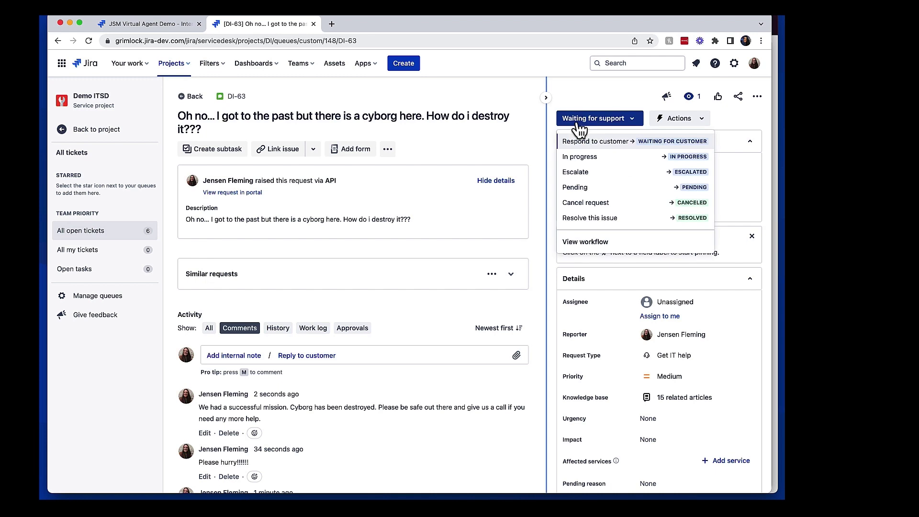
left_click(592, 218)
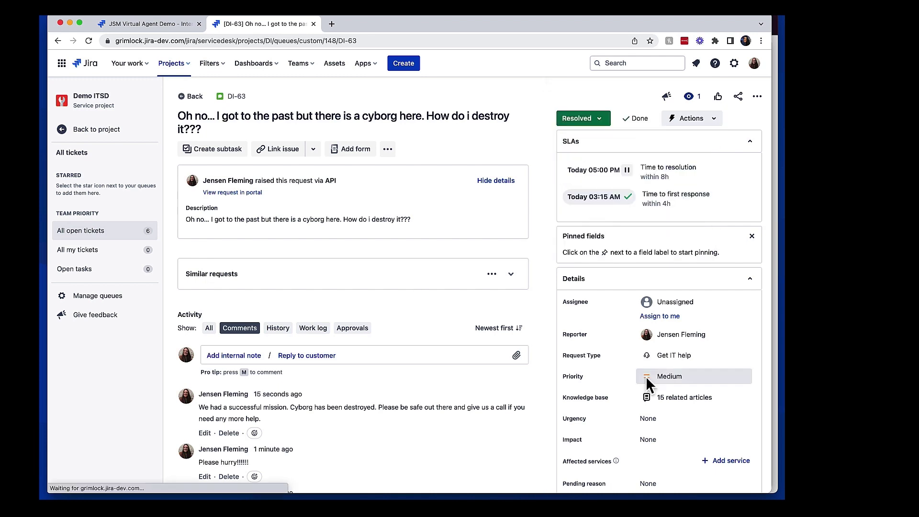
Step: Switch to Slack, rate the support experience "5 - Very Good" and submit the comment "Very fast response time! Thank you team!!"
left_click(777, 160)
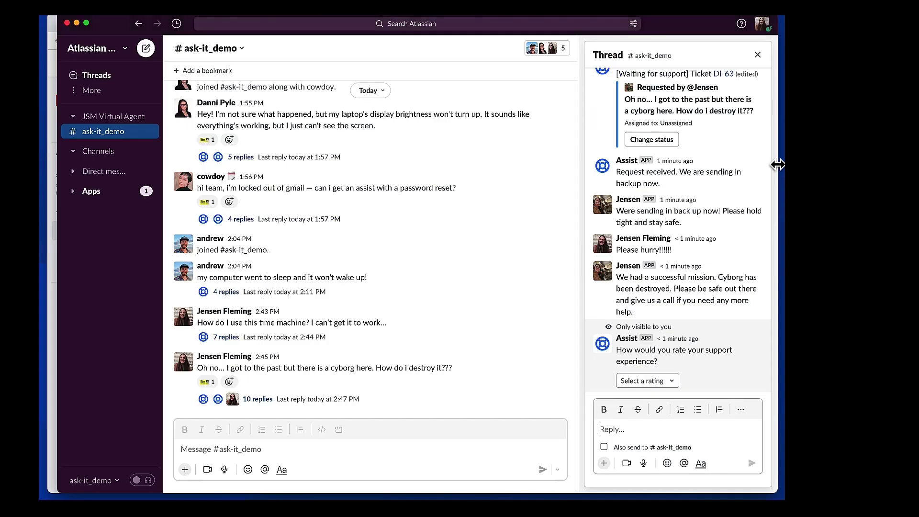
left_click(662, 382)
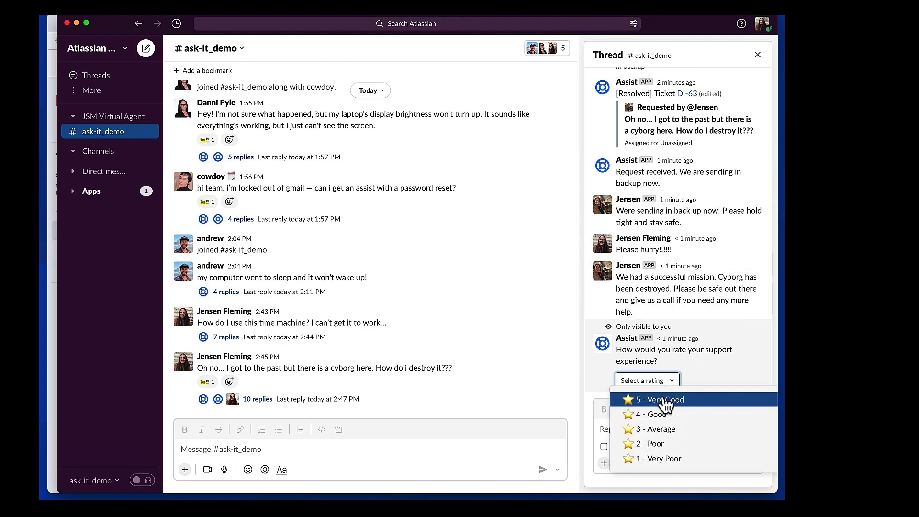
left_click(665, 400)
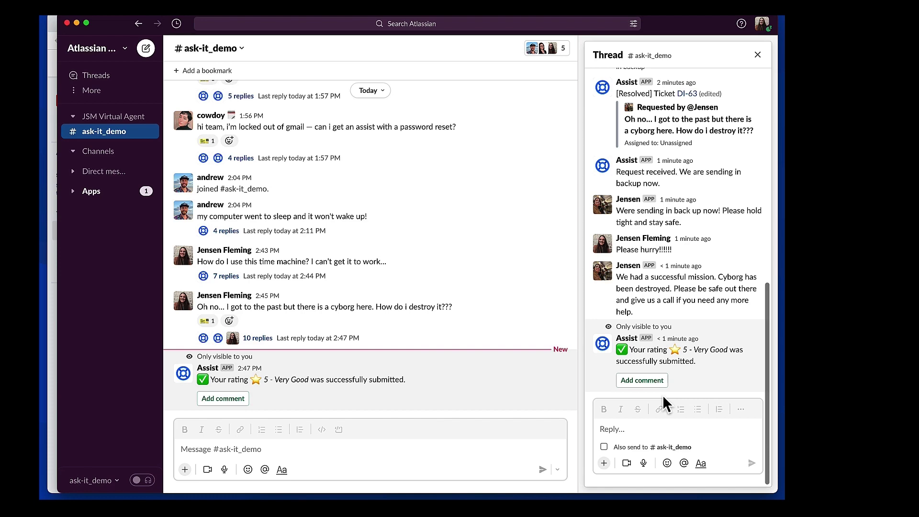
left_click(650, 383)
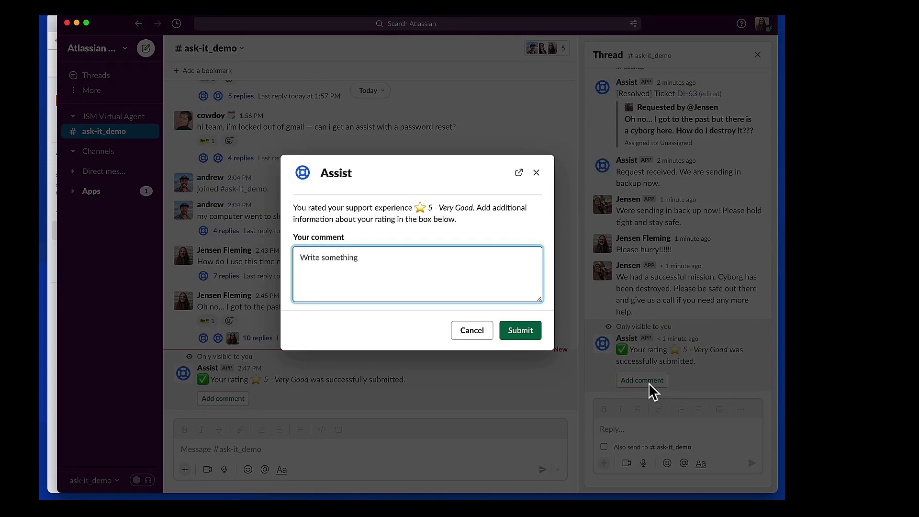
type("Very fast response time! Thank you team!!")
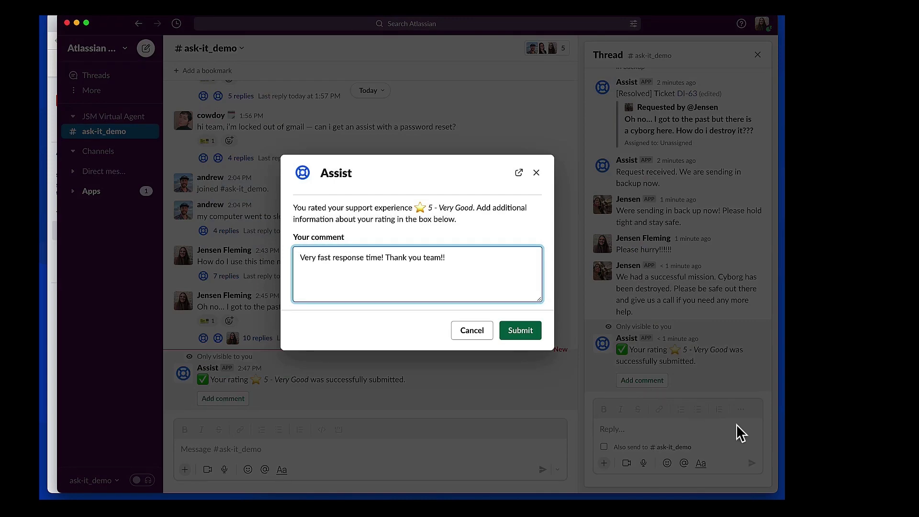
left_click(514, 335)
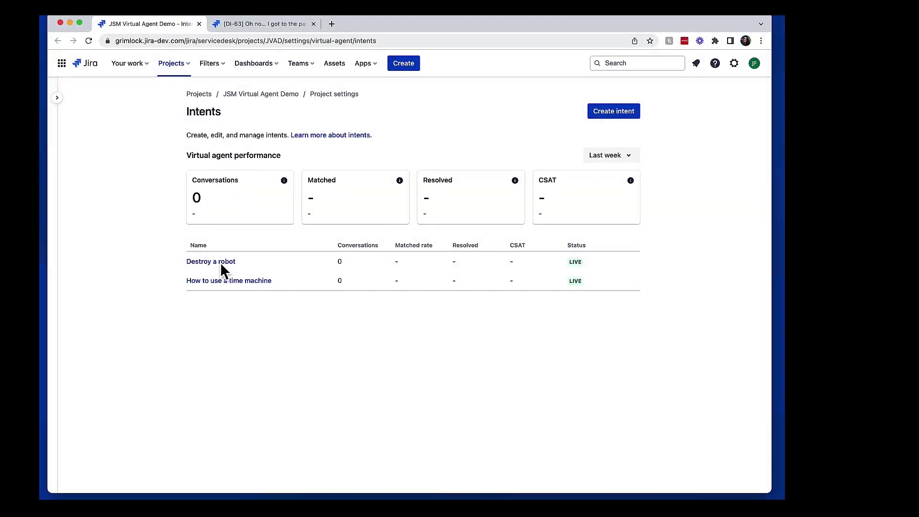
Step: Open the "Destroy a robot" intent and examine the responses and choices of its "Methods to destroy" and "CPU" steps
left_click(220, 262)
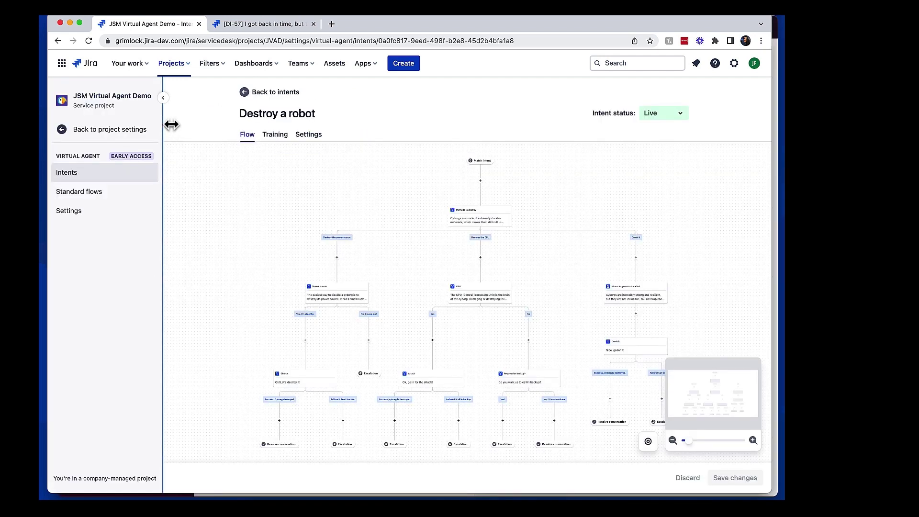
left_click(162, 98)
scroll(324, 282, "down", 2)
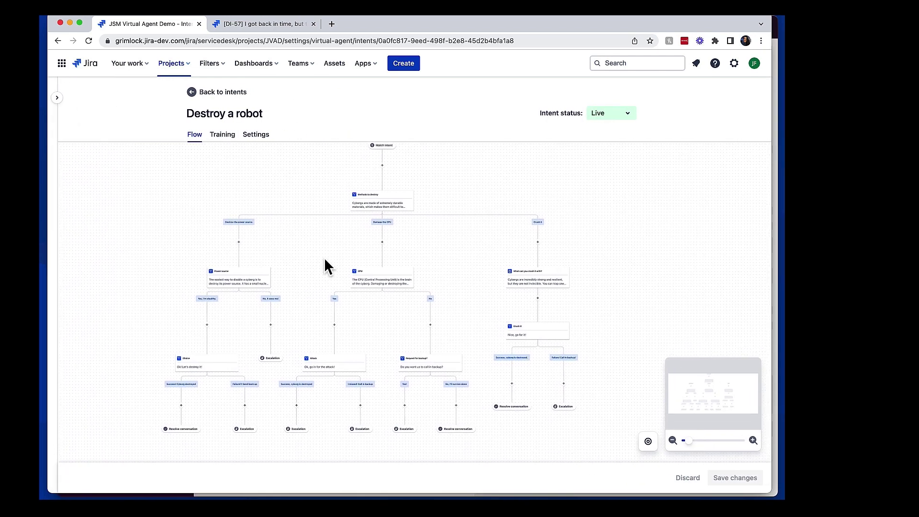
left_click(391, 202)
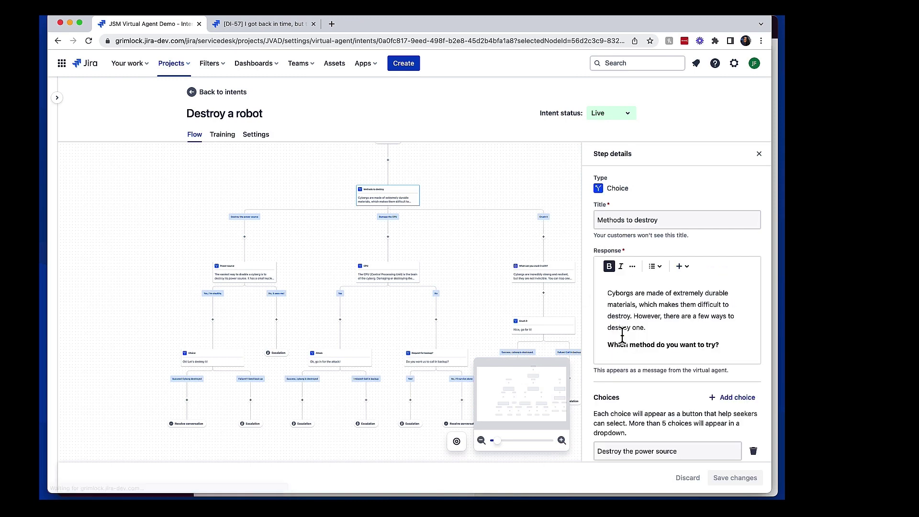
scroll(620, 333, "down", 3)
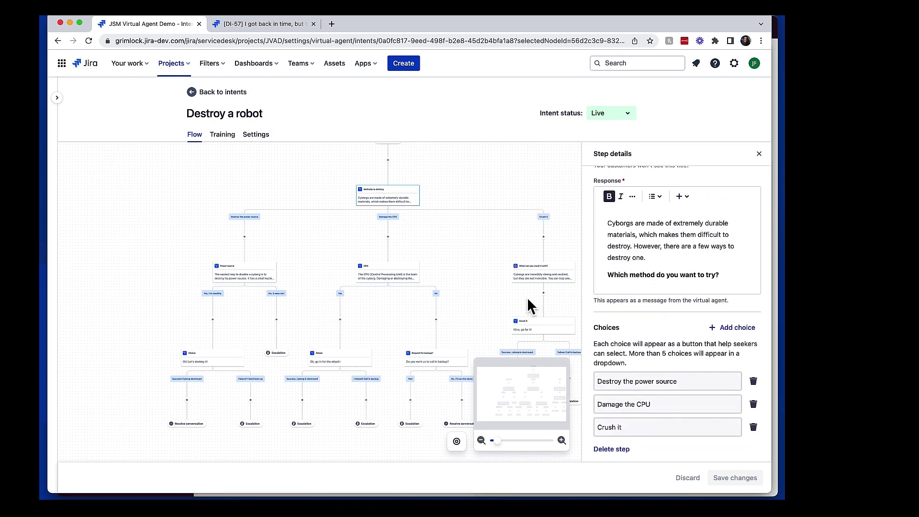
left_click(404, 274)
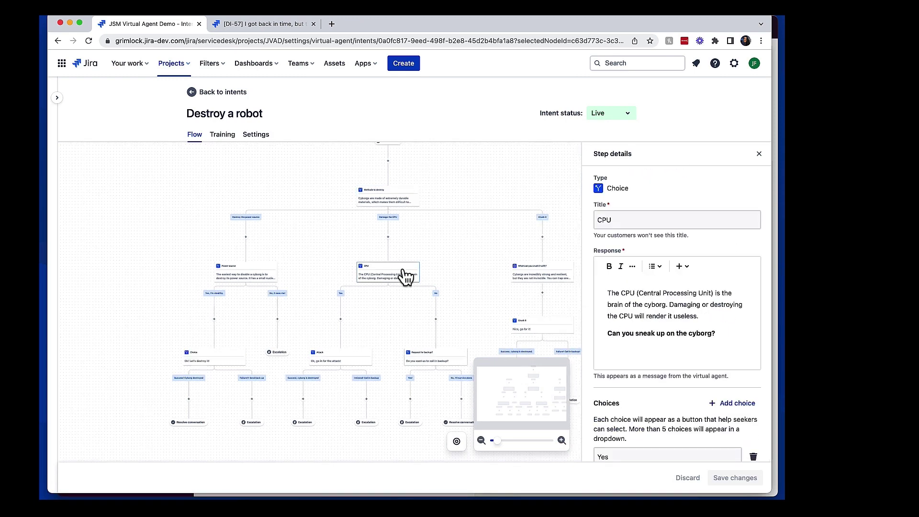
left_click_drag(378, 295, 275, 267)
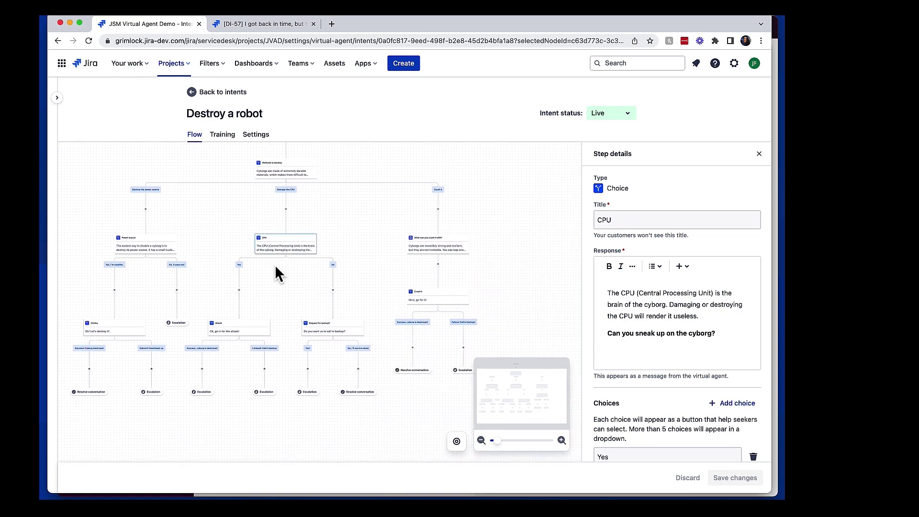
Step: Examine the "Crush it" branch: its information-collecting step, both conversation enders and the node types that can be inserted
left_click(428, 251)
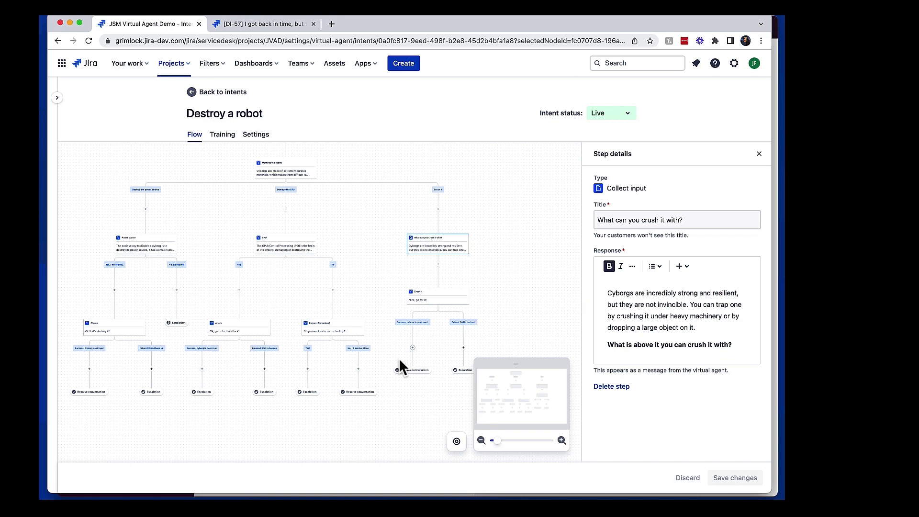
left_click(410, 373)
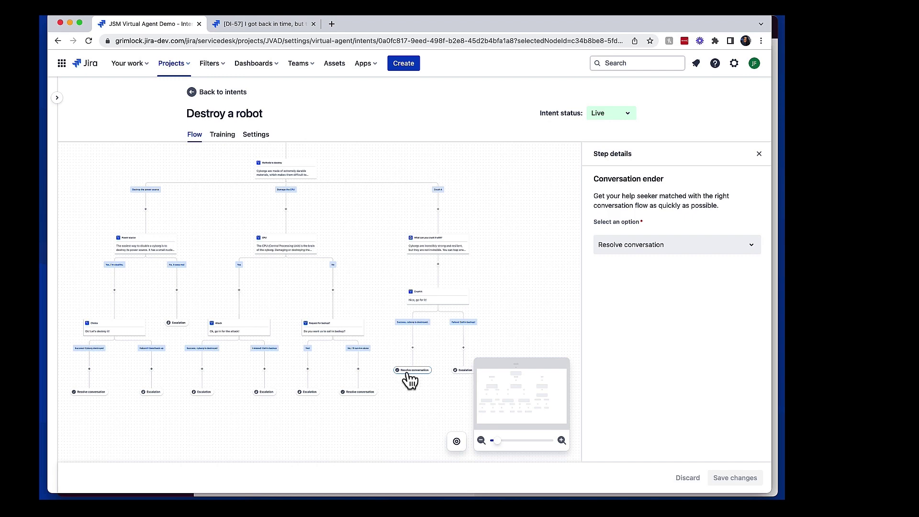
left_click_drag(509, 345, 431, 324)
left_click(394, 359)
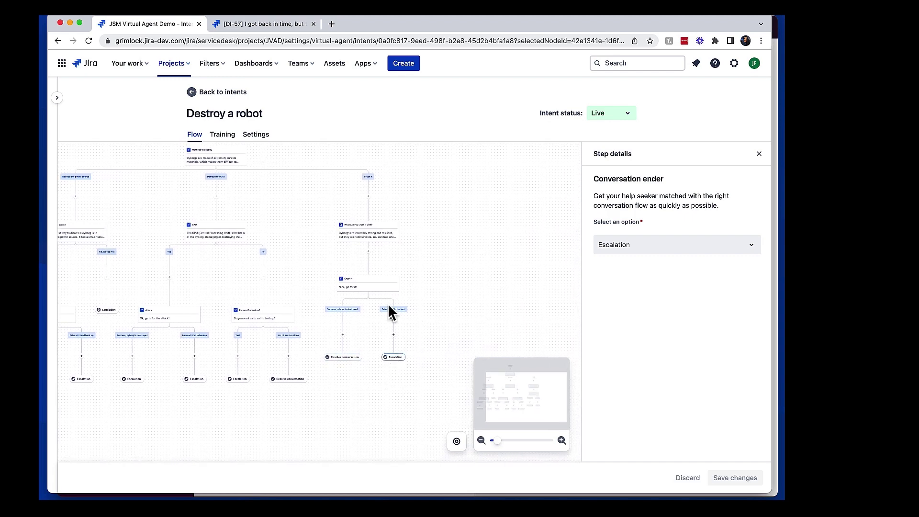
left_click(368, 251)
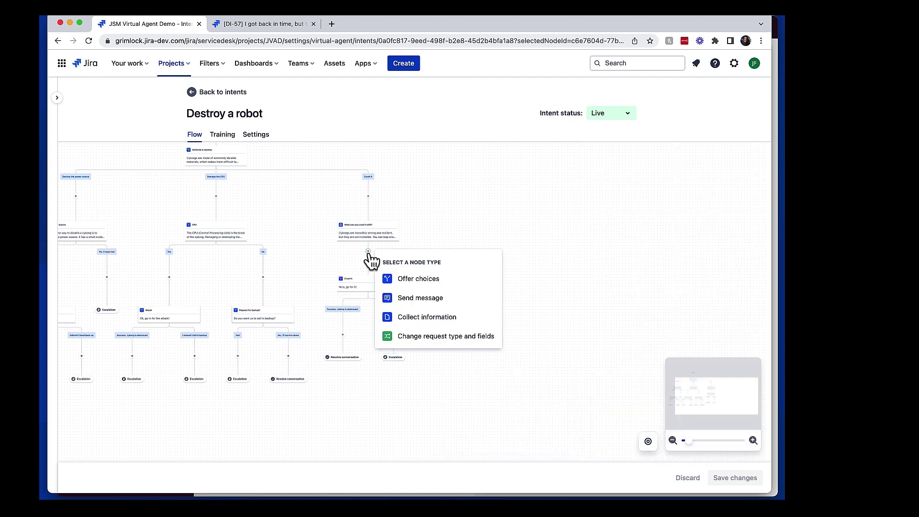